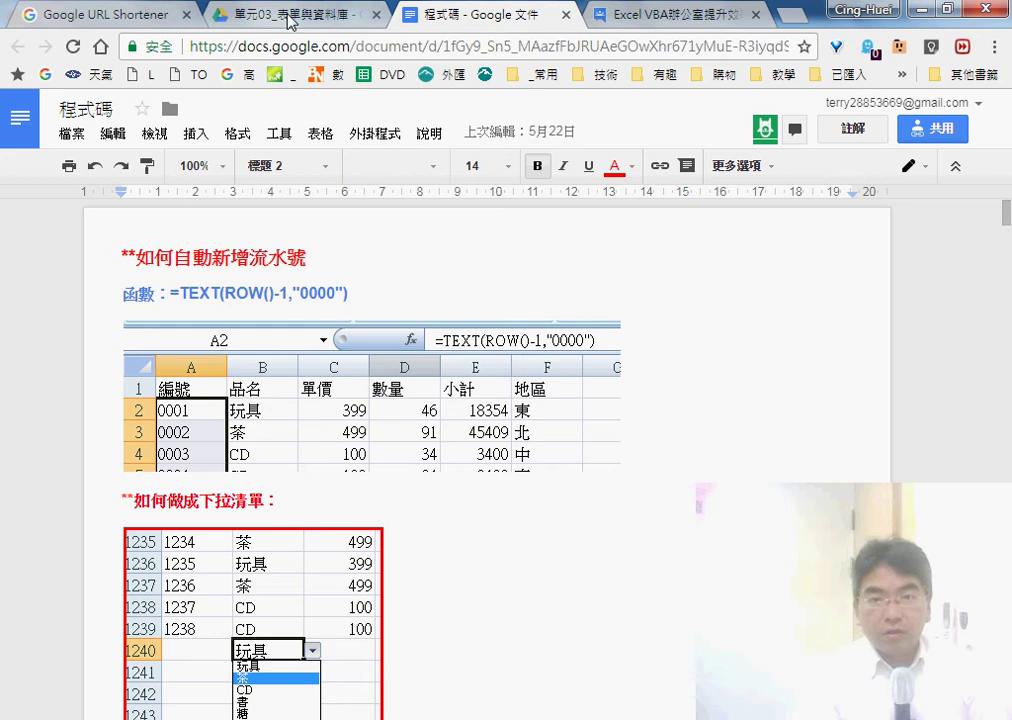
Leave the Google Docs code notes and bring the 問題02.xlsm Excel workbook to the front
{"action": "key", "text": "ctrl+shift+Tab"}
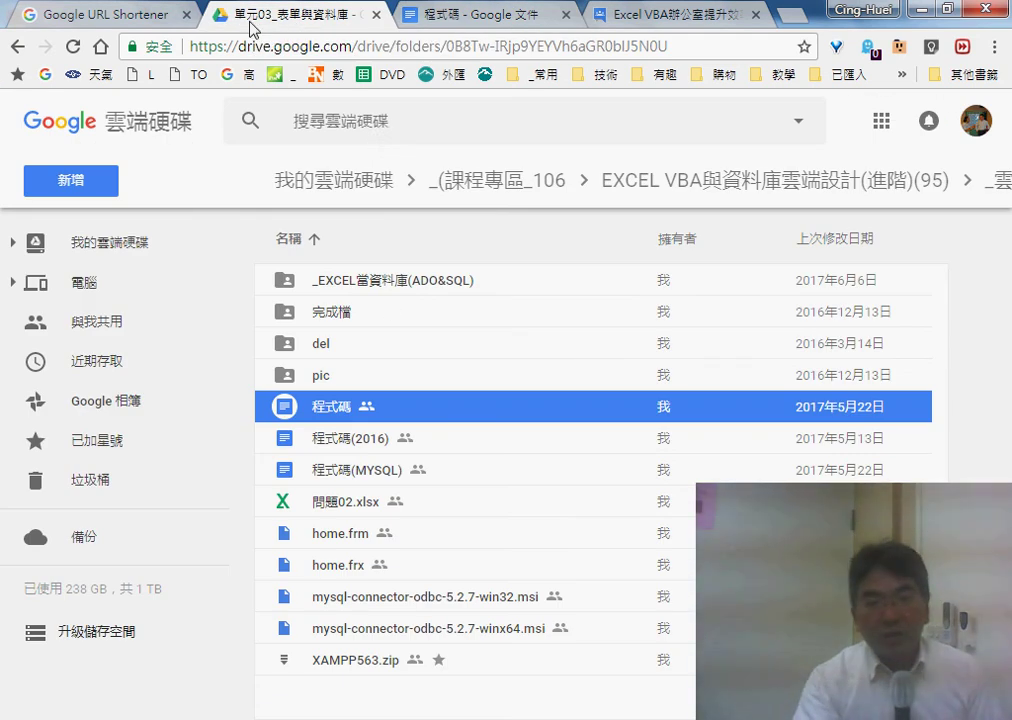
{"action": "left_click", "coordinate": [347, 509]}
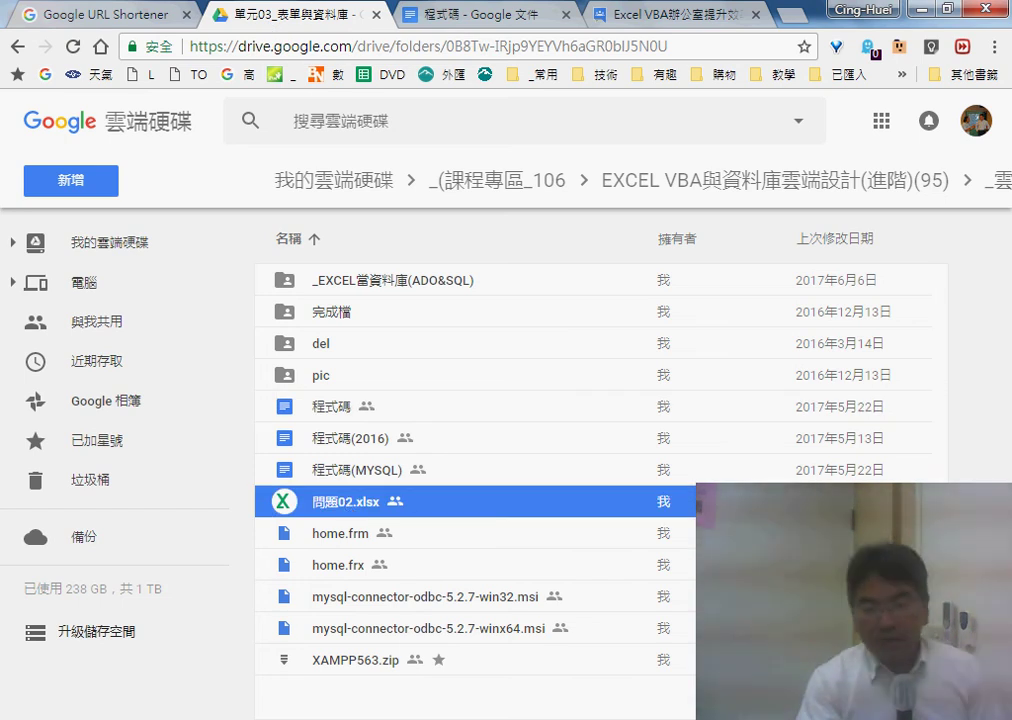
{"action": "mouse_move", "coordinate": [639, 719]}
{"action": "left_click", "coordinate": [662, 615]}
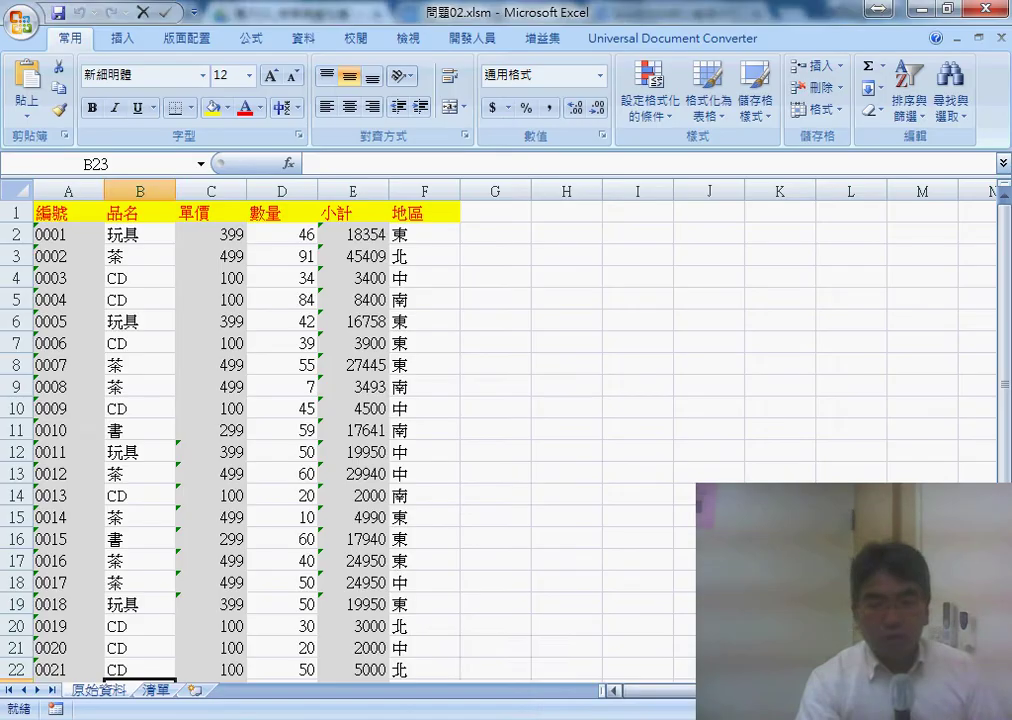
Switch to 問題02.xlsx, go over headers 編號 through 地區 in A1:F1, and select the 1 in A2
{"action": "left_click", "coordinate": [599, 682]}
{"action": "scroll", "coordinate": [335, 373], "scroll_direction": "up", "scroll_amount": 3}
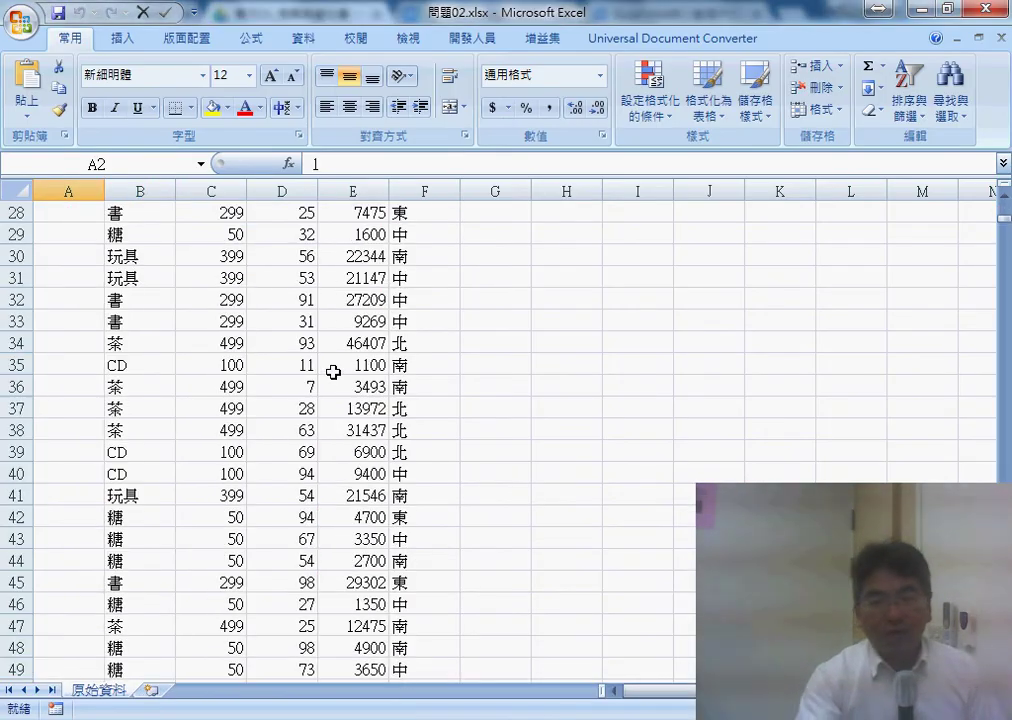
{"action": "left_click_drag", "start_coordinate": [1004, 217], "coordinate": [1004, 203]}
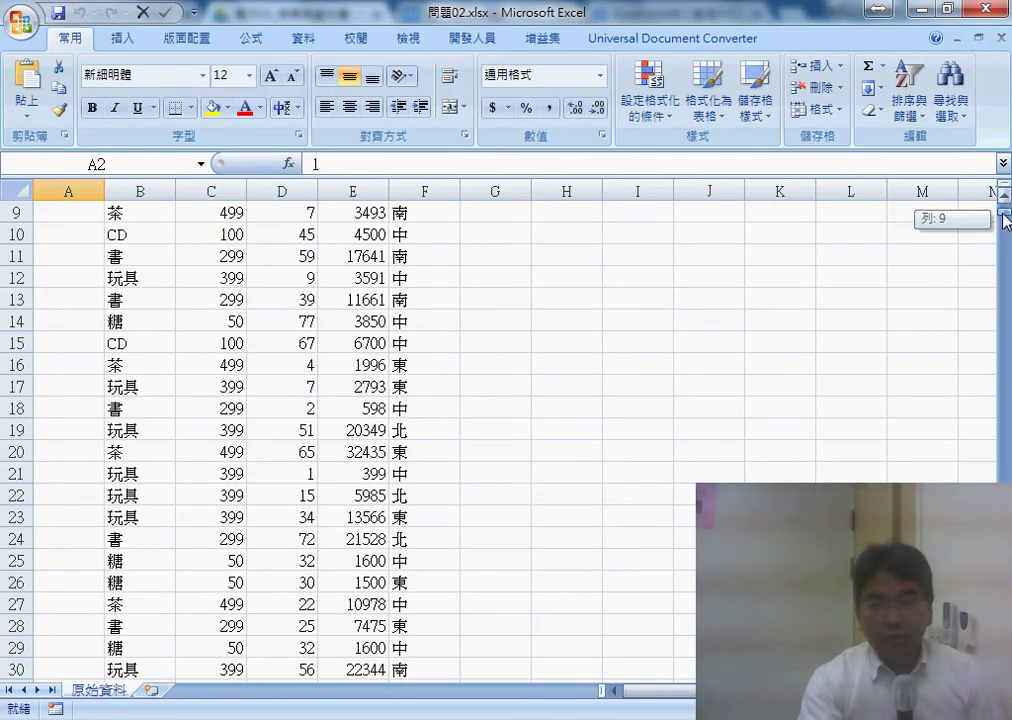
{"action": "left_click_drag", "start_coordinate": [50, 213], "coordinate": [412, 219]}
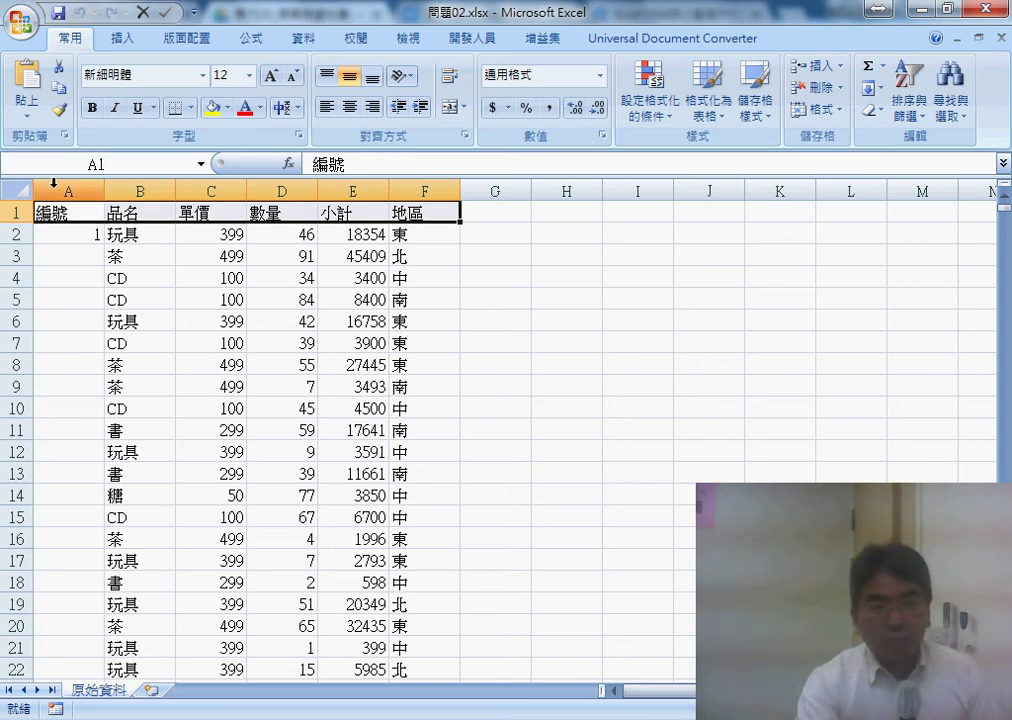
{"action": "left_click", "coordinate": [131, 213]}
{"action": "left_click", "coordinate": [210, 214]}
{"action": "left_click", "coordinate": [282, 214]}
{"action": "left_click", "coordinate": [352, 215]}
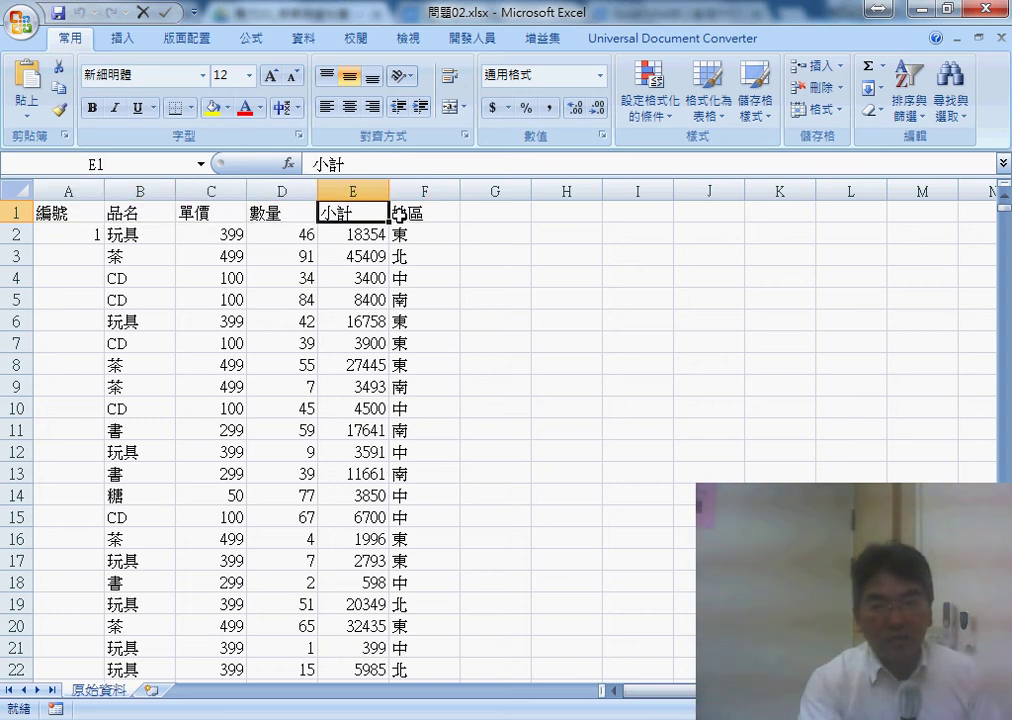
{"action": "left_click", "coordinate": [424, 216]}
{"action": "left_click", "coordinate": [72, 235]}
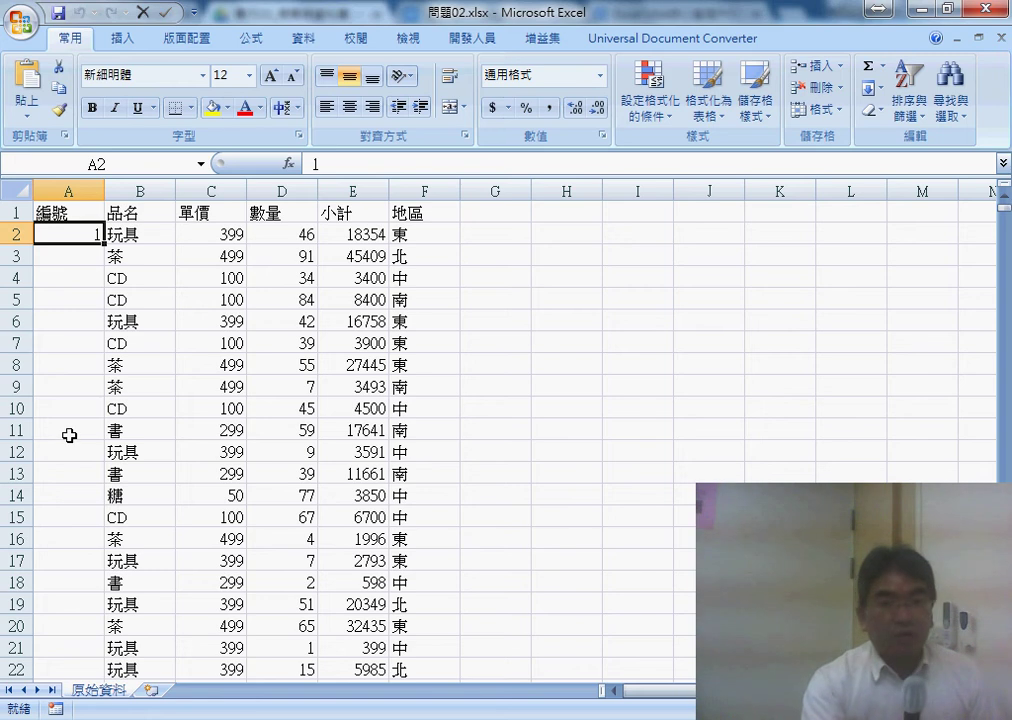
Copy the 1 down the 編號 column, then undo the fill and return to cell A2
{"action": "double_click", "coordinate": [105, 244]}
{"action": "left_click", "coordinate": [88, 236]}
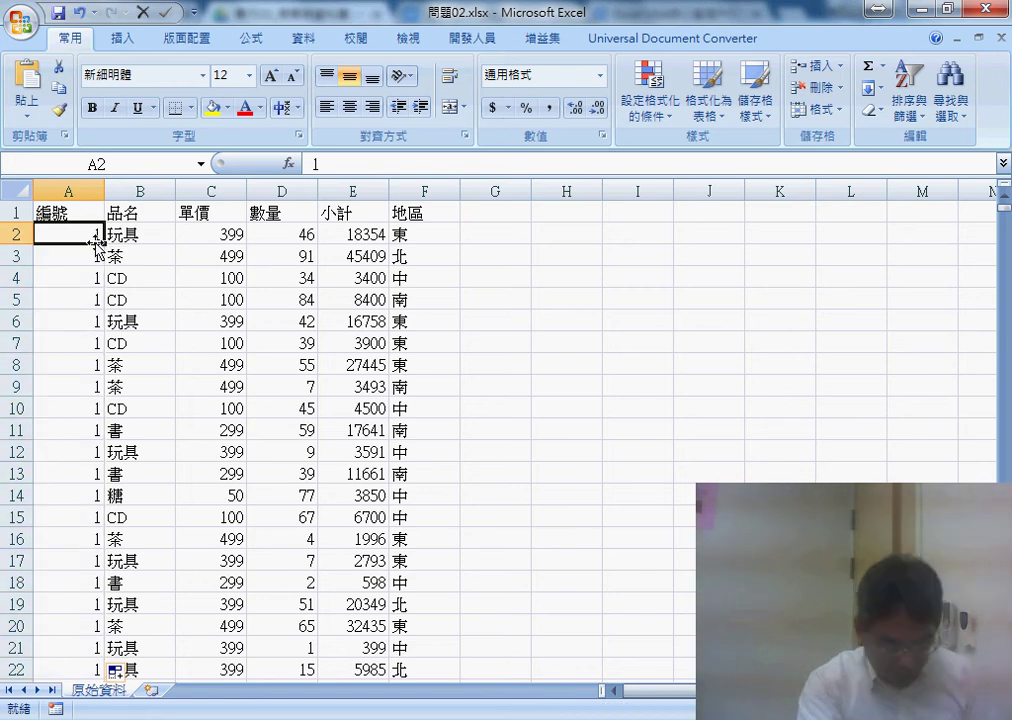
{"action": "double_click", "coordinate": [106, 244]}
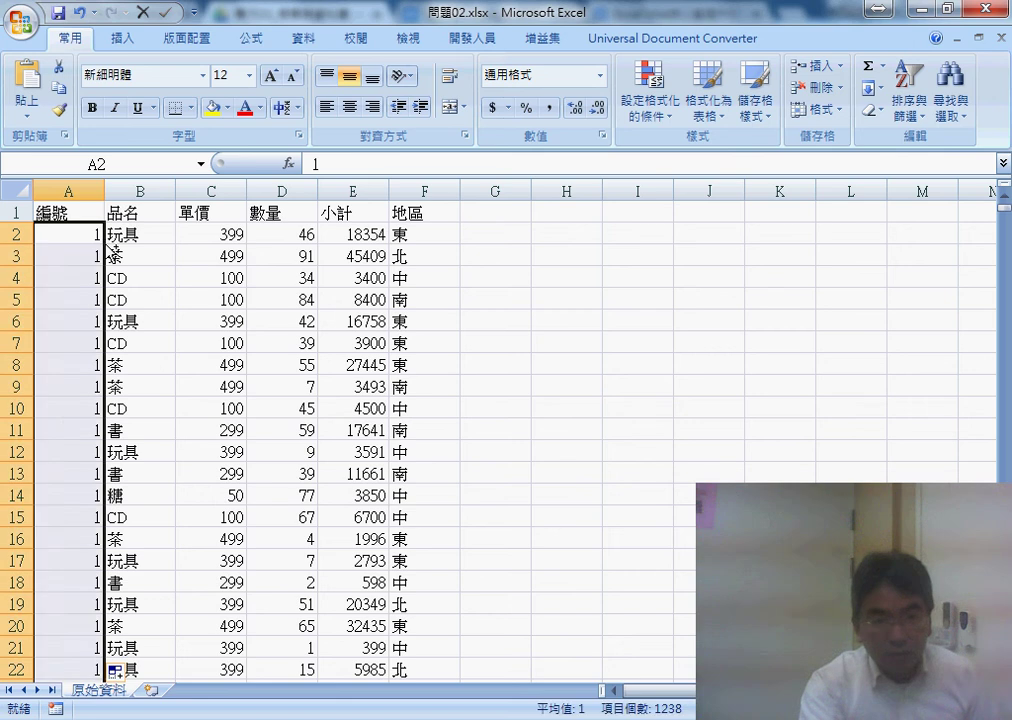
{"action": "left_click", "coordinate": [80, 234]}
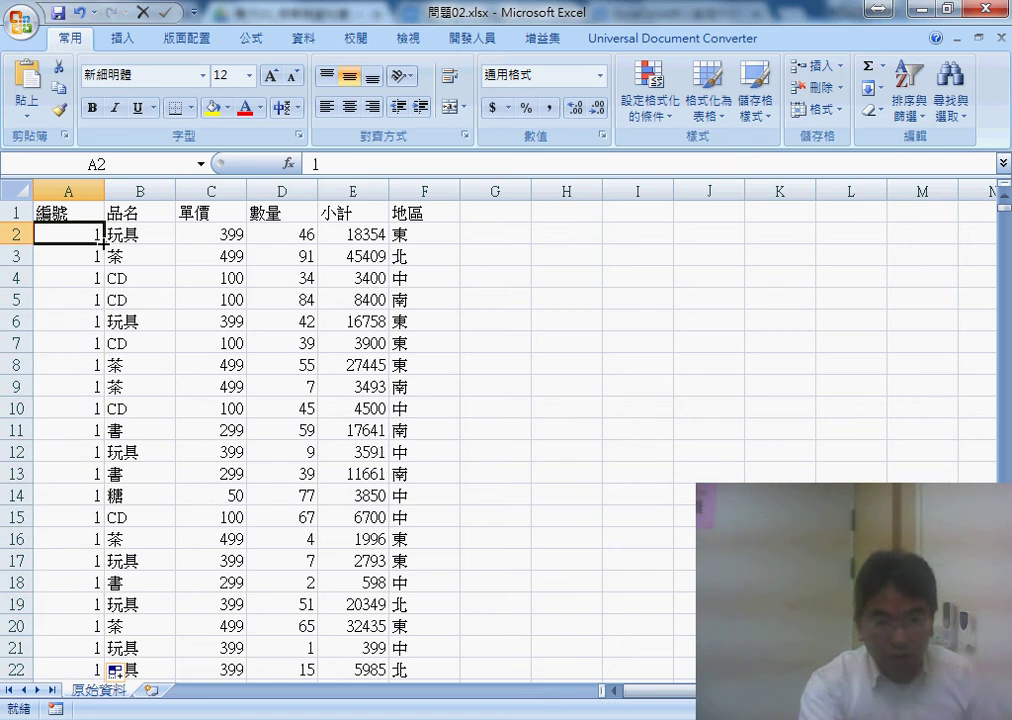
{"action": "mouse_move", "coordinate": [98, 240]}
{"action": "left_mouse_down"}
{"action": "mouse_move", "coordinate": [106, 670]}
{"action": "mouse_move", "coordinate": [115, 670]}
{"action": "left_mouse_up"}
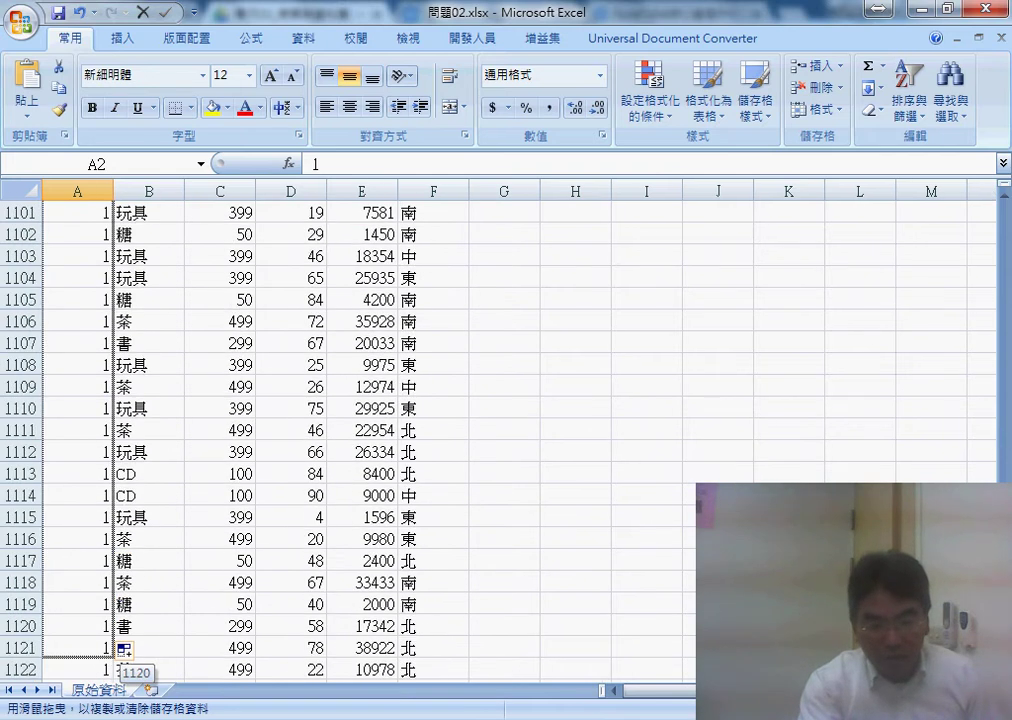
{"action": "left_click_drag", "start_coordinate": [117, 668], "coordinate": [120, 557]}
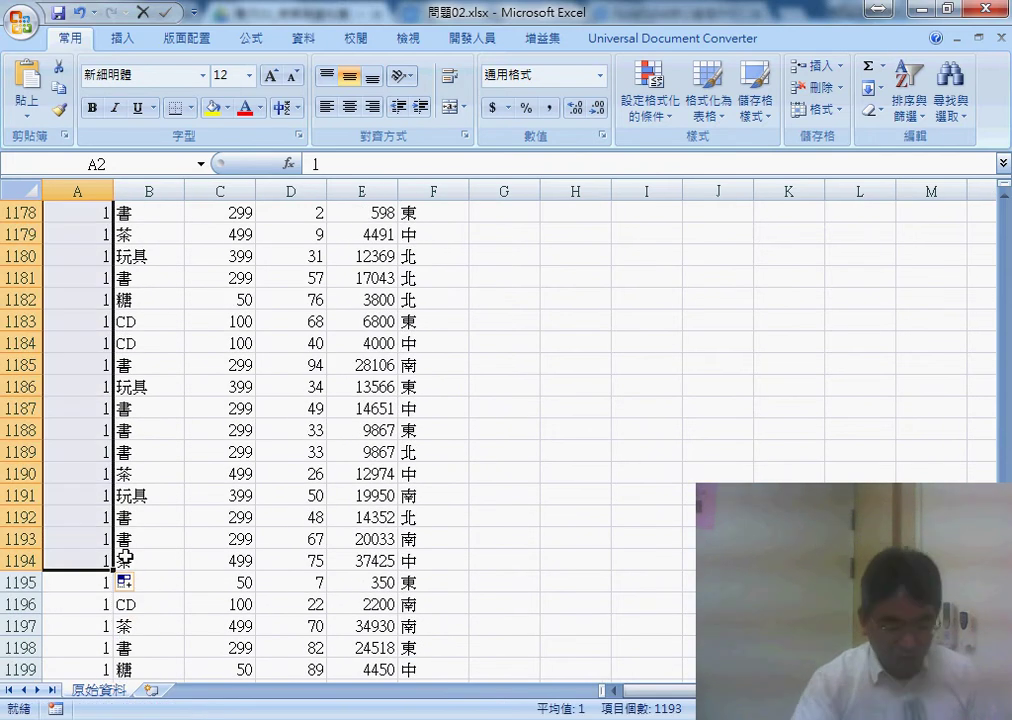
{"action": "key", "text": "ctrl+z"}
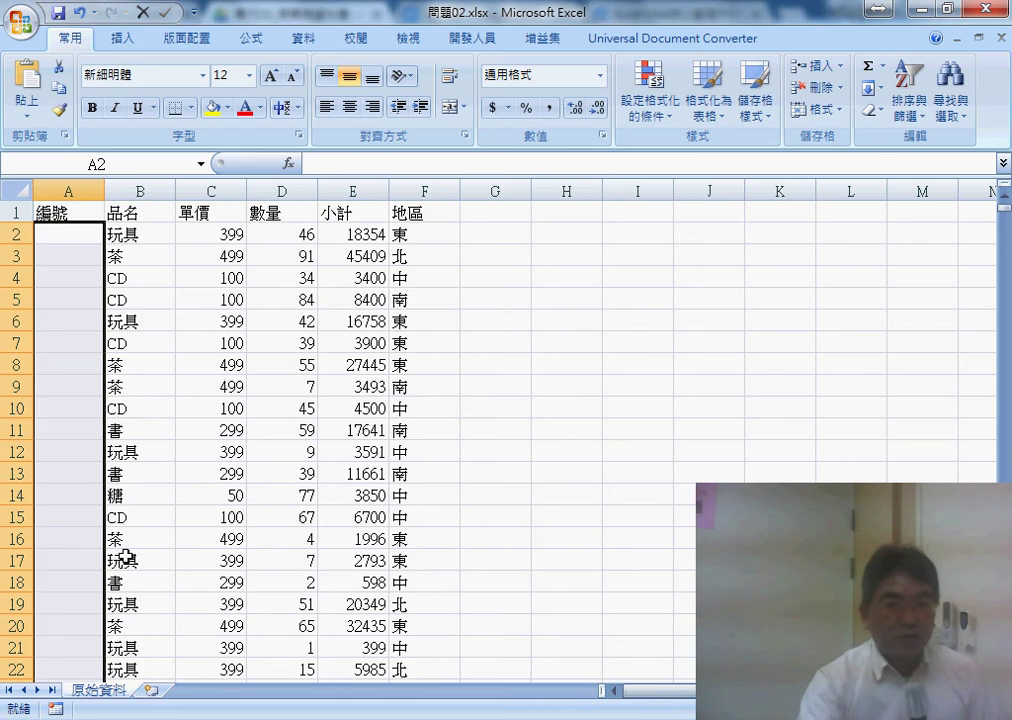
{"action": "left_click", "coordinate": [83, 240]}
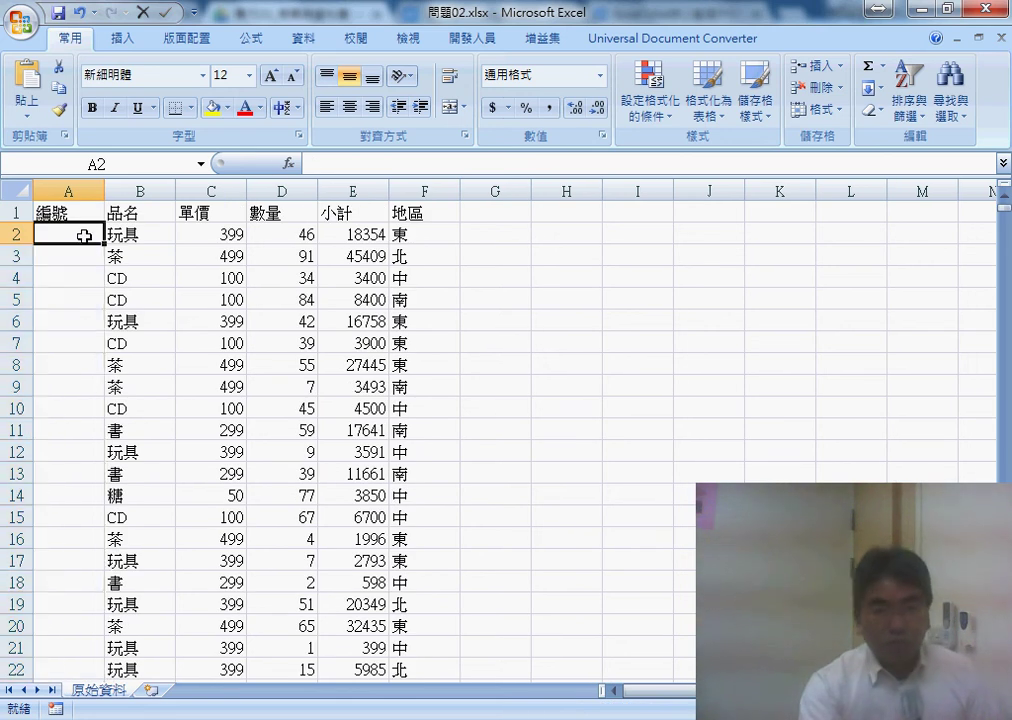
Insert the ROW function from the 檢視與參照 category into A2 with no reference argument
{"action": "left_click", "coordinate": [289, 163]}
{"action": "left_click", "coordinate": [499, 259]}
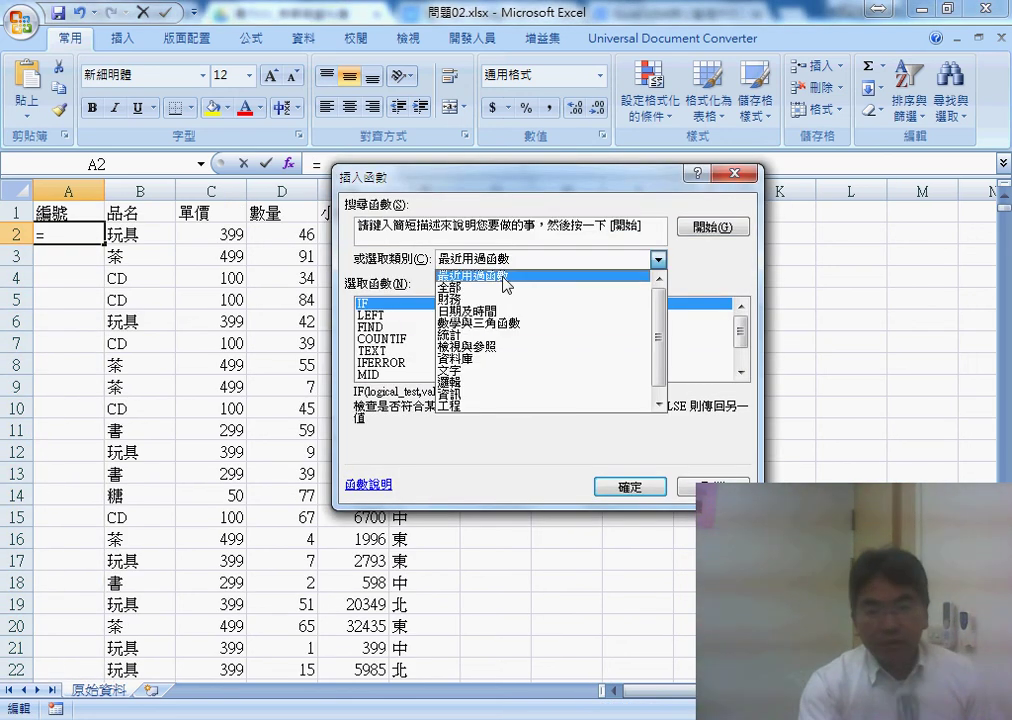
{"action": "left_click", "coordinate": [501, 347]}
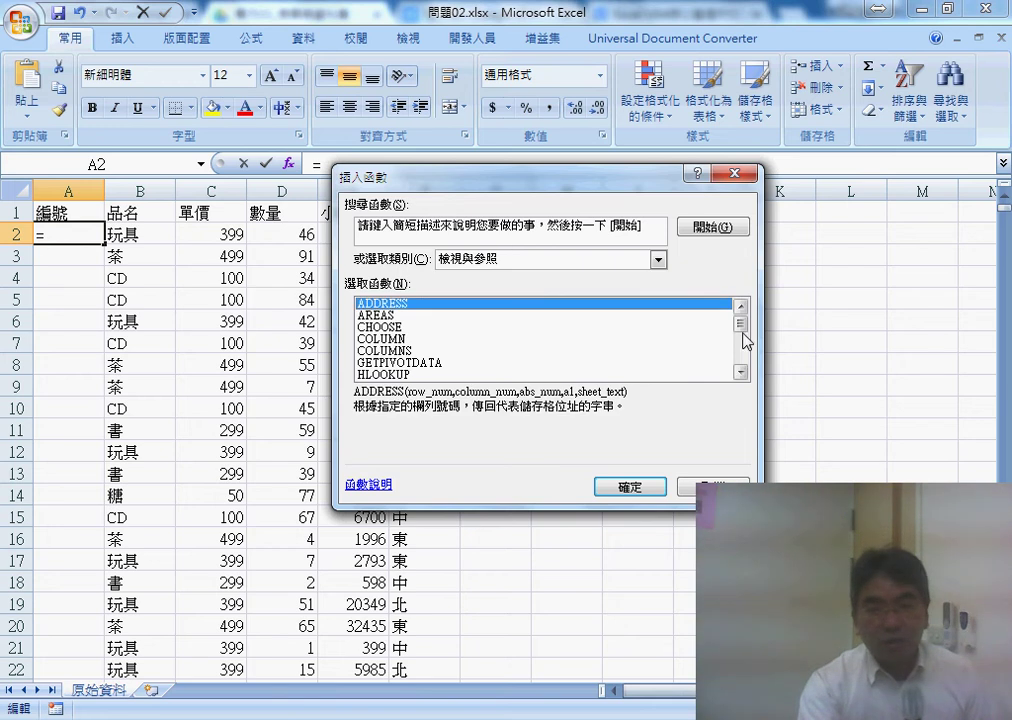
{"action": "left_click_drag", "start_coordinate": [740, 326], "coordinate": [741, 353]}
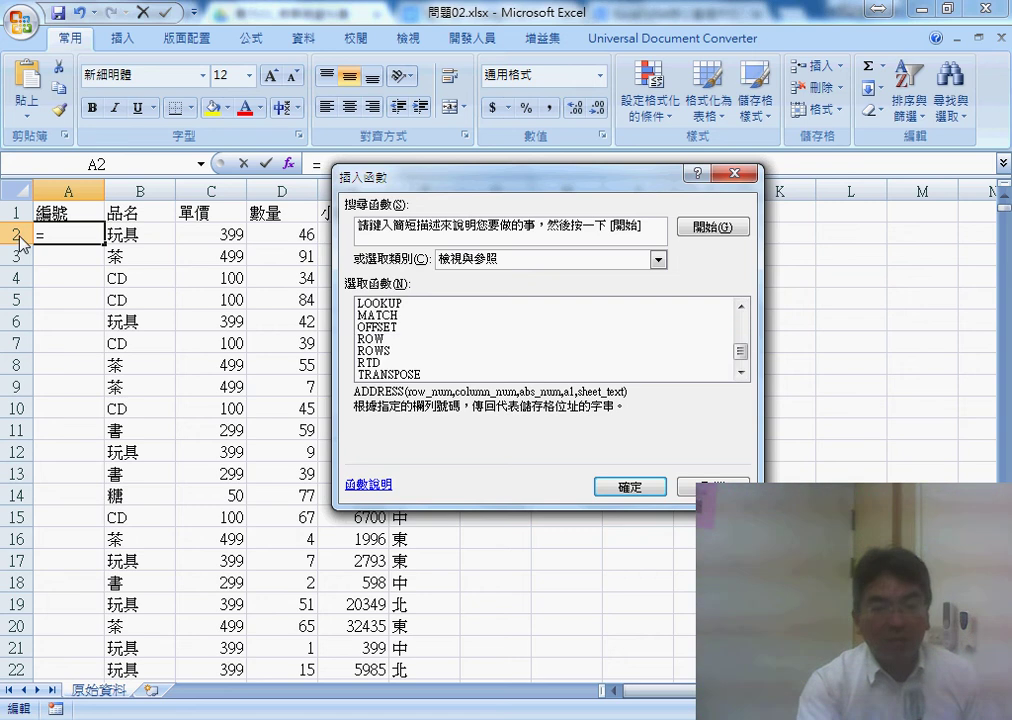
{"action": "left_click", "coordinate": [365, 341]}
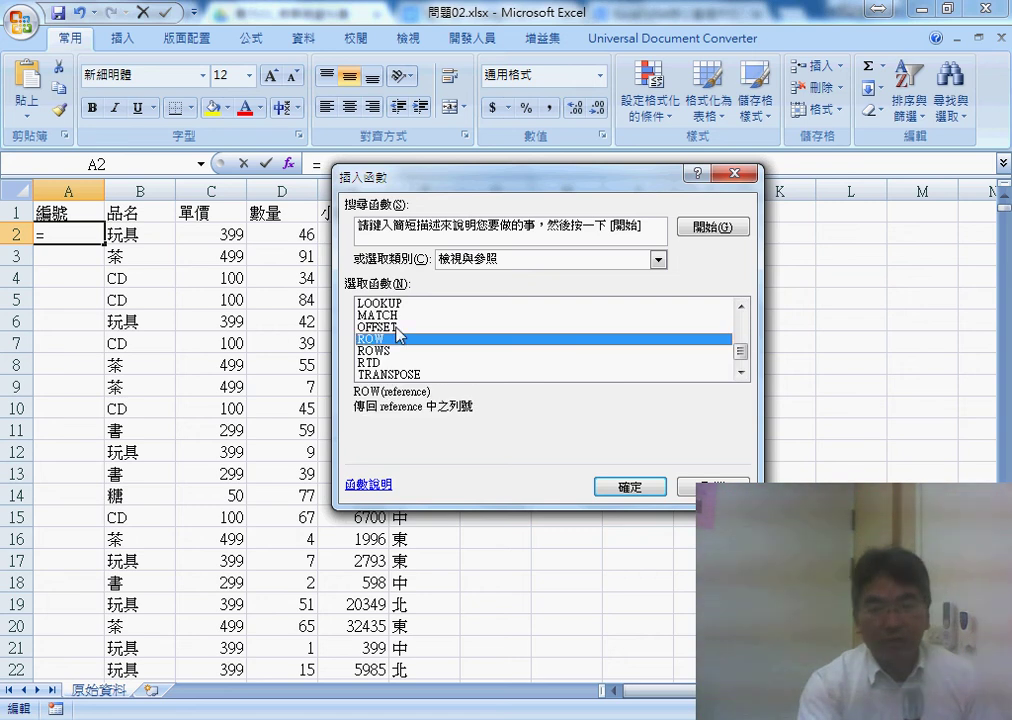
{"action": "left_click", "coordinate": [630, 487]}
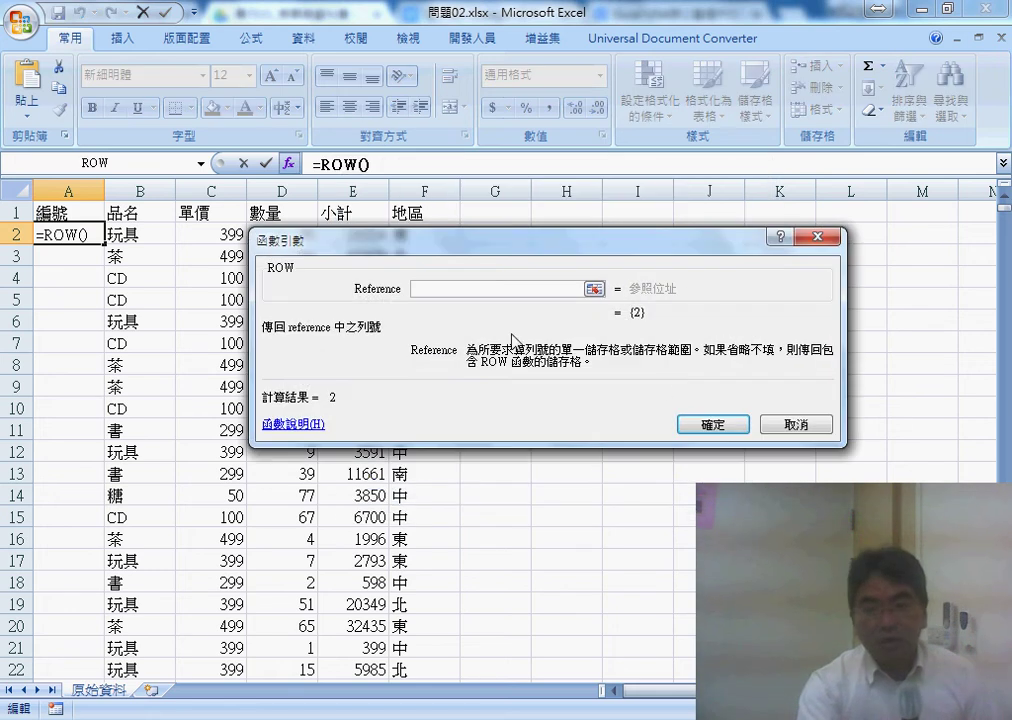
{"action": "left_click", "coordinate": [697, 421]}
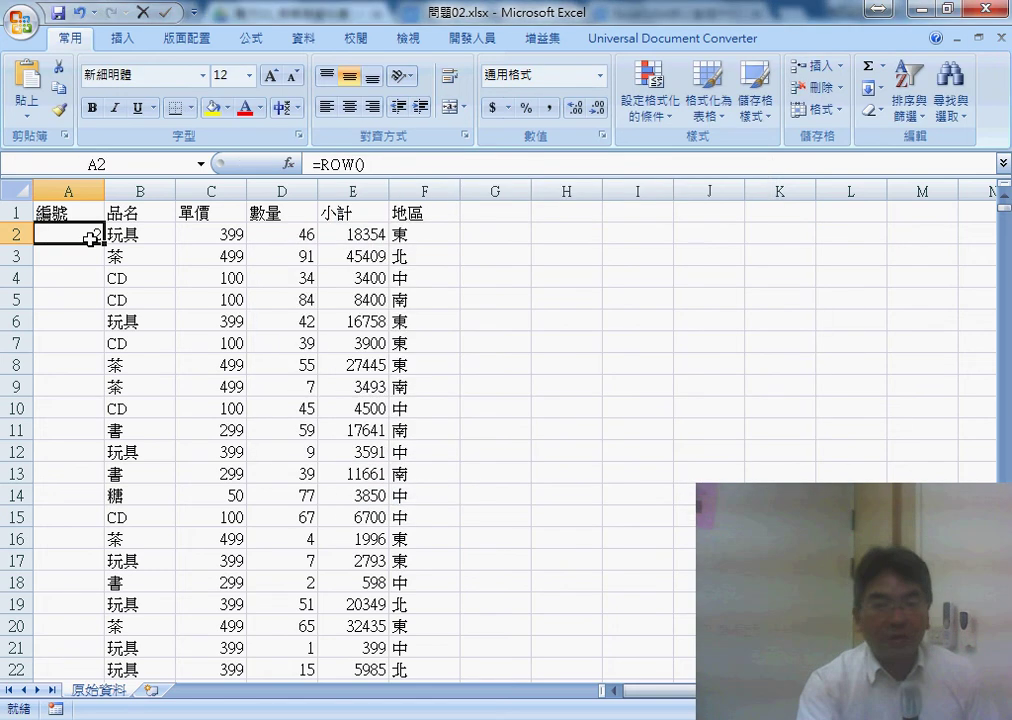
Append -1 to make =ROW()-1 and fill it down column A
{"action": "left_click", "coordinate": [446, 165]}
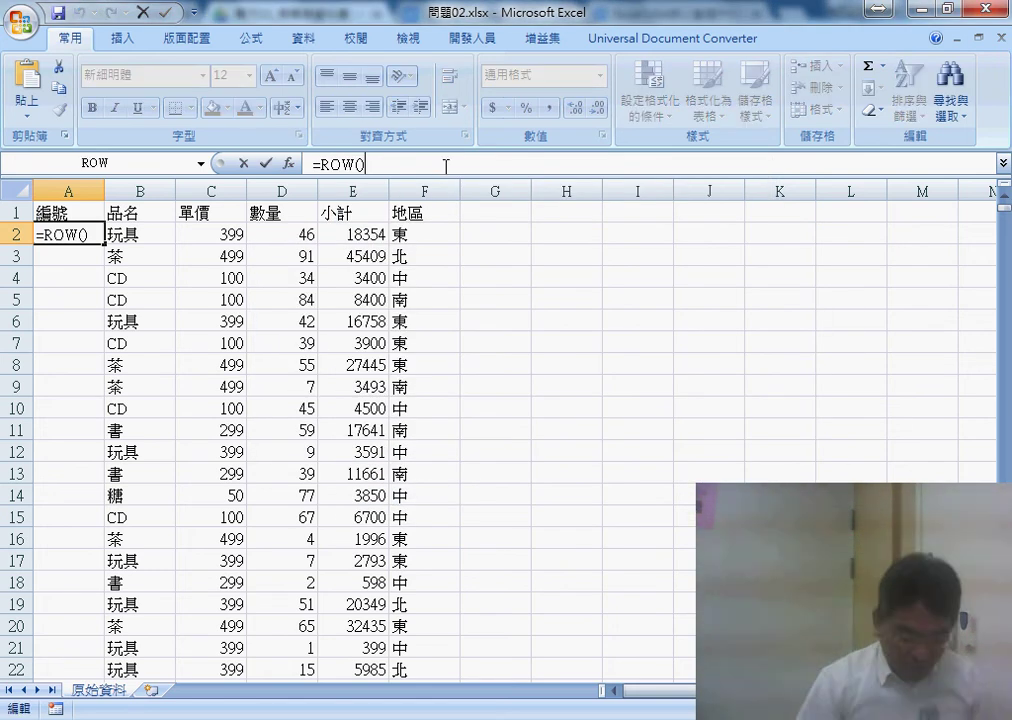
{"action": "type", "text": "-1"}
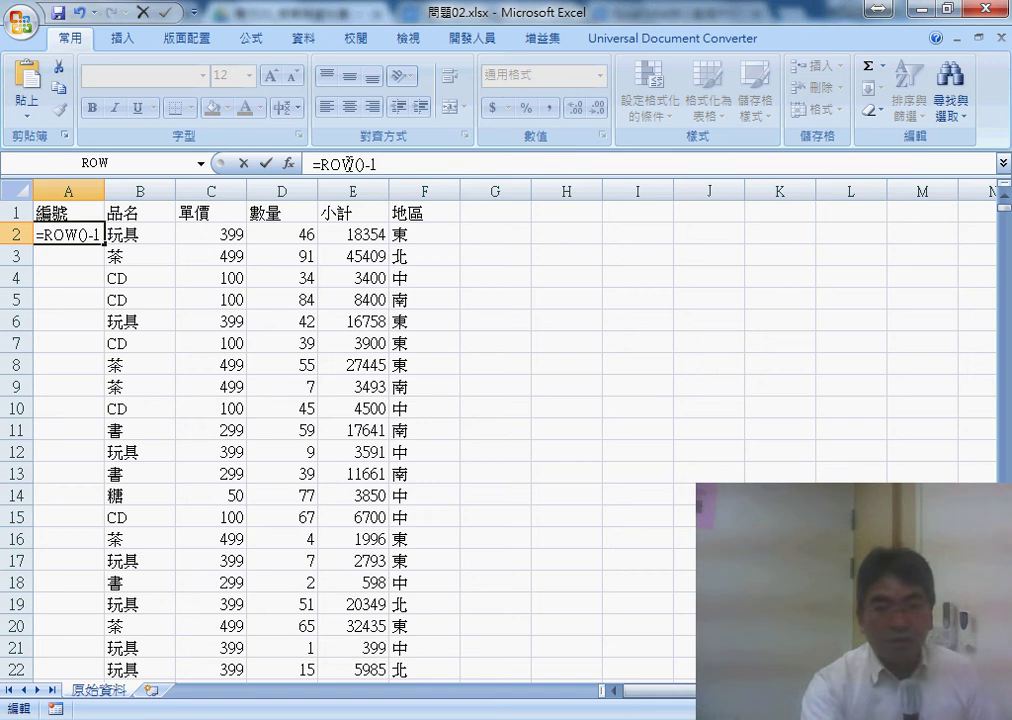
{"action": "left_click", "coordinate": [268, 164]}
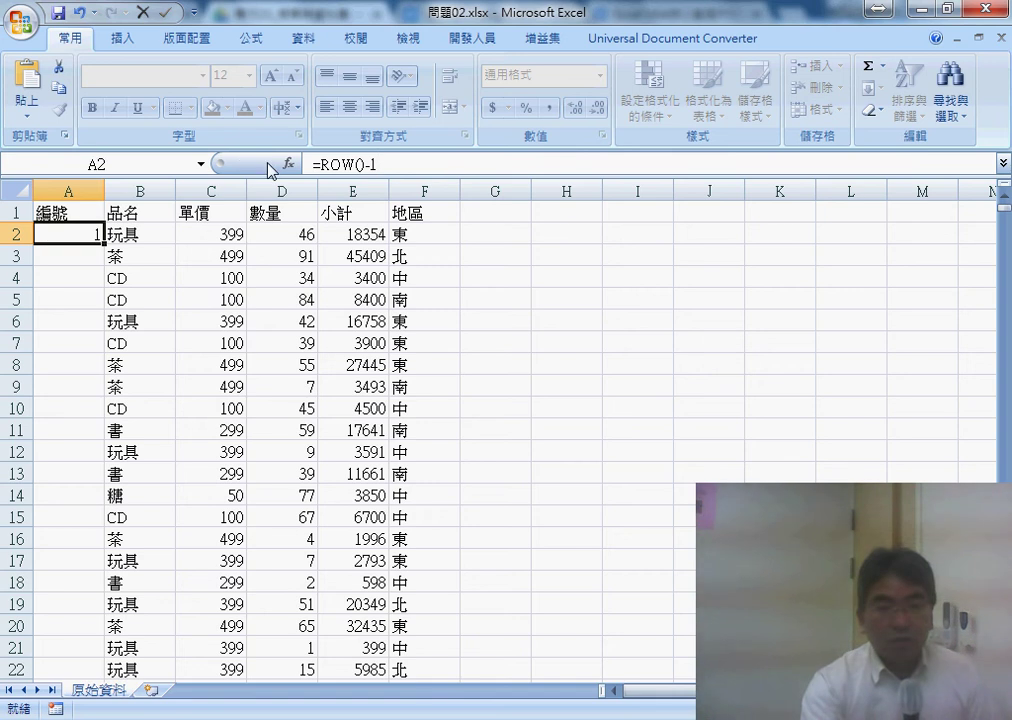
{"action": "double_click", "coordinate": [103, 241]}
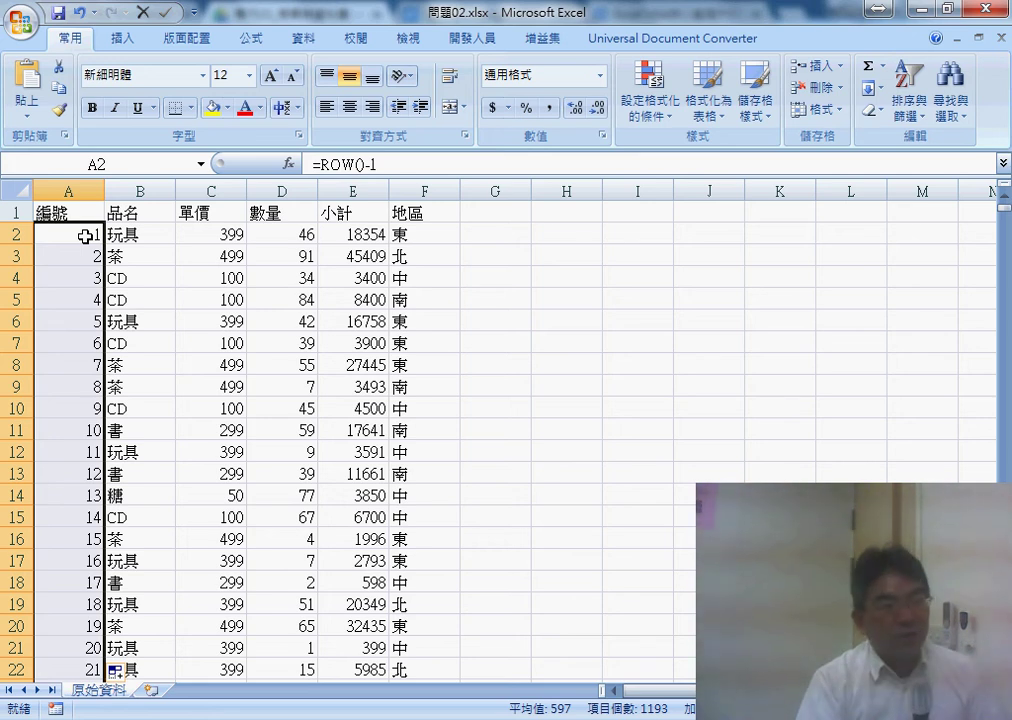
Give the 編號 cells the custom number format 0000 so they show 0001, 0002…
{"action": "right_click", "coordinate": [85, 236]}
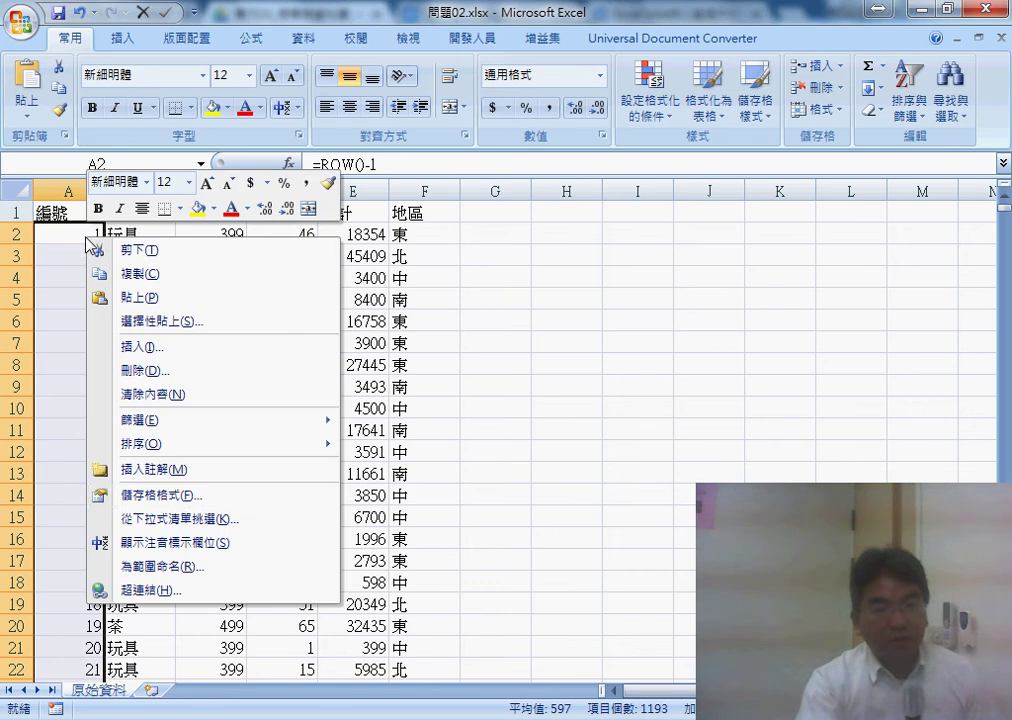
{"action": "left_click", "coordinate": [186, 494]}
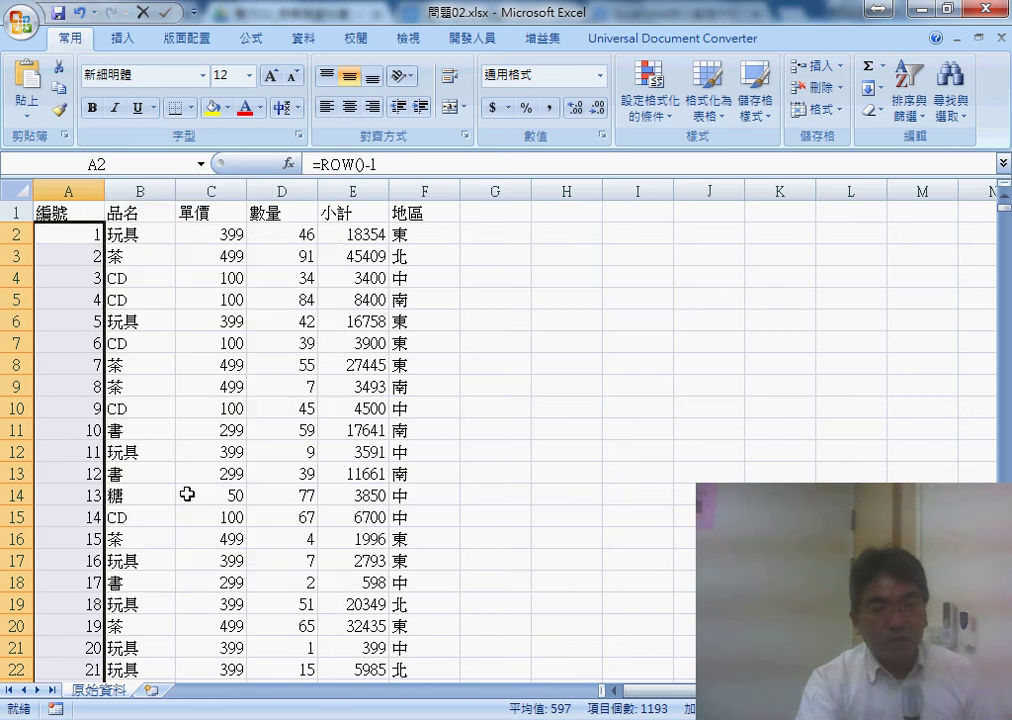
{"action": "left_click_drag", "start_coordinate": [262, 278], "coordinate": [521, 275]}
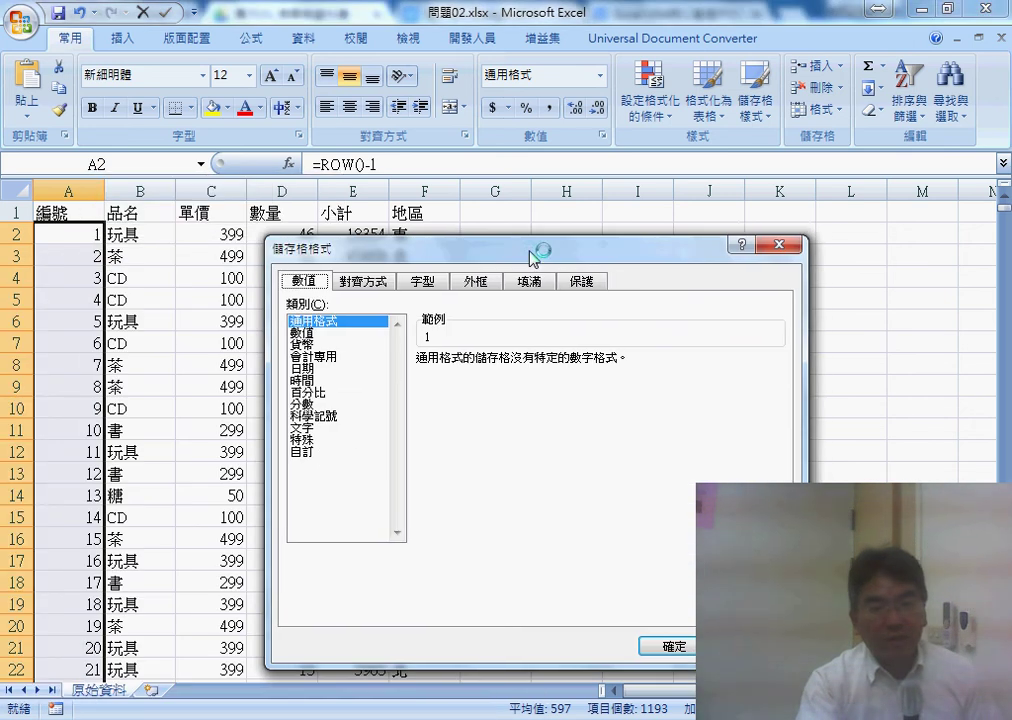
{"action": "left_click", "coordinate": [317, 455]}
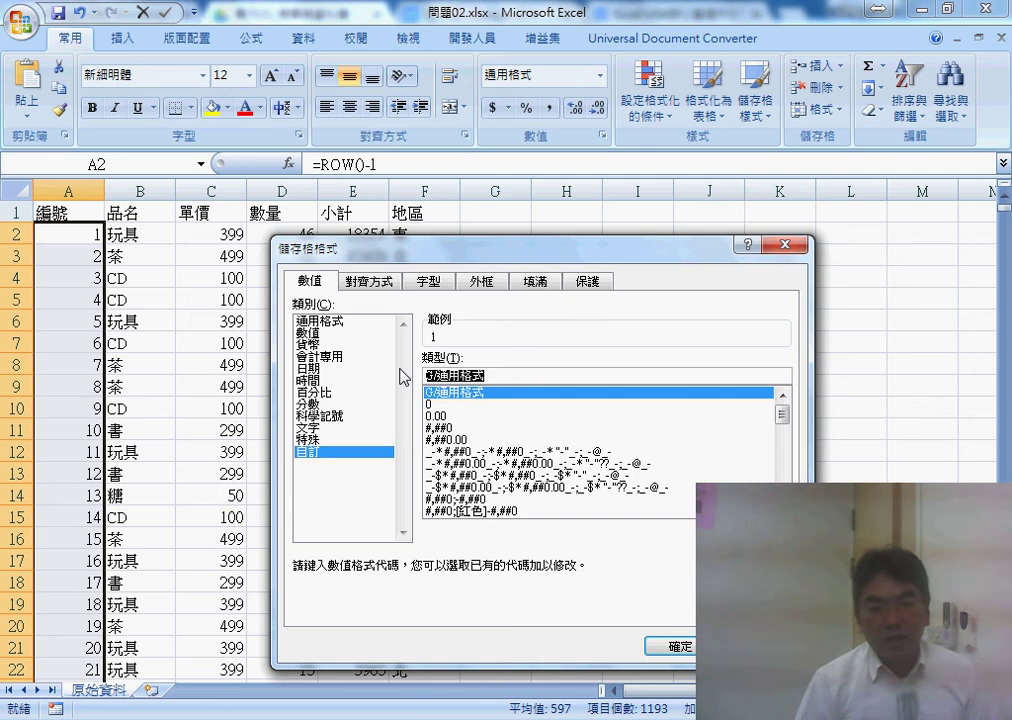
{"action": "type", "text": "00"}
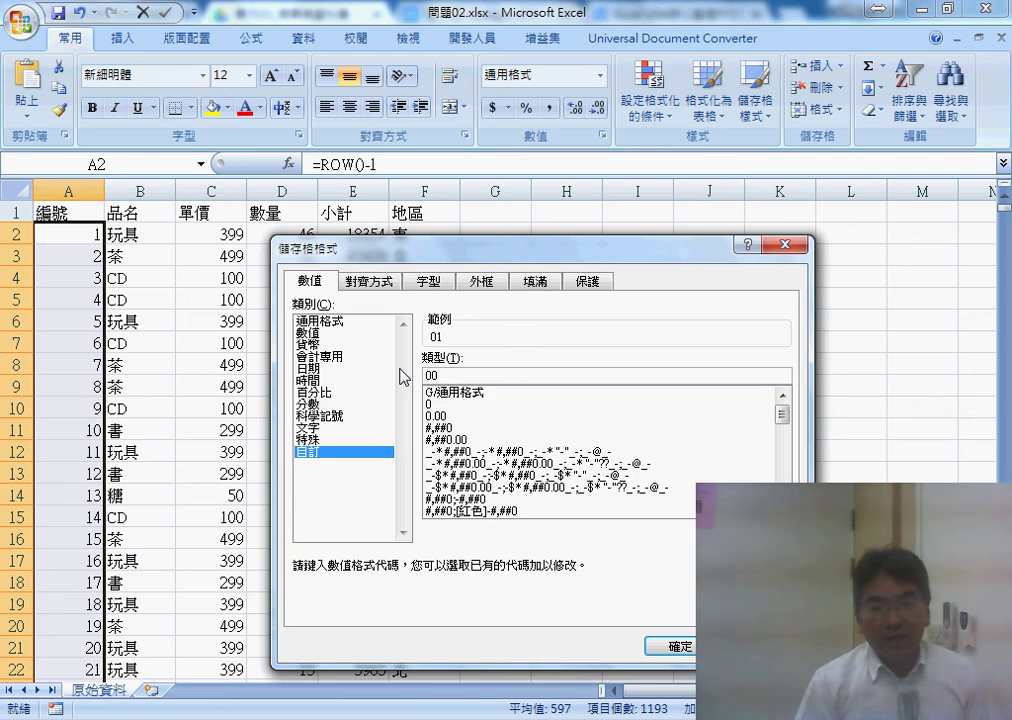
{"action": "type", "text": "0"}
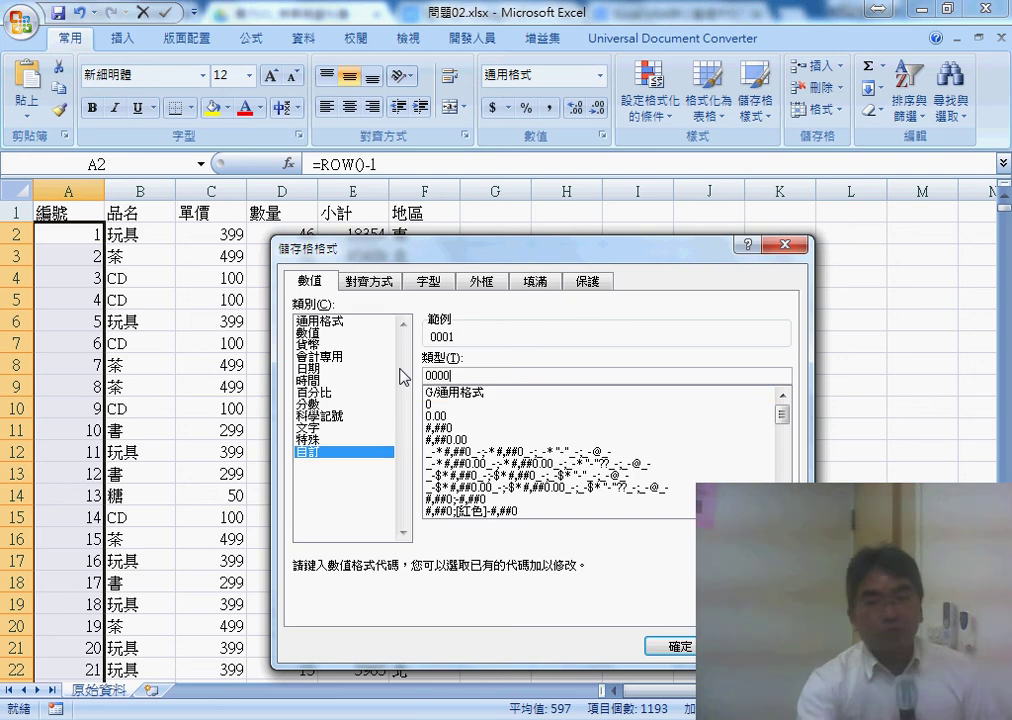
{"action": "left_click", "coordinate": [672, 646]}
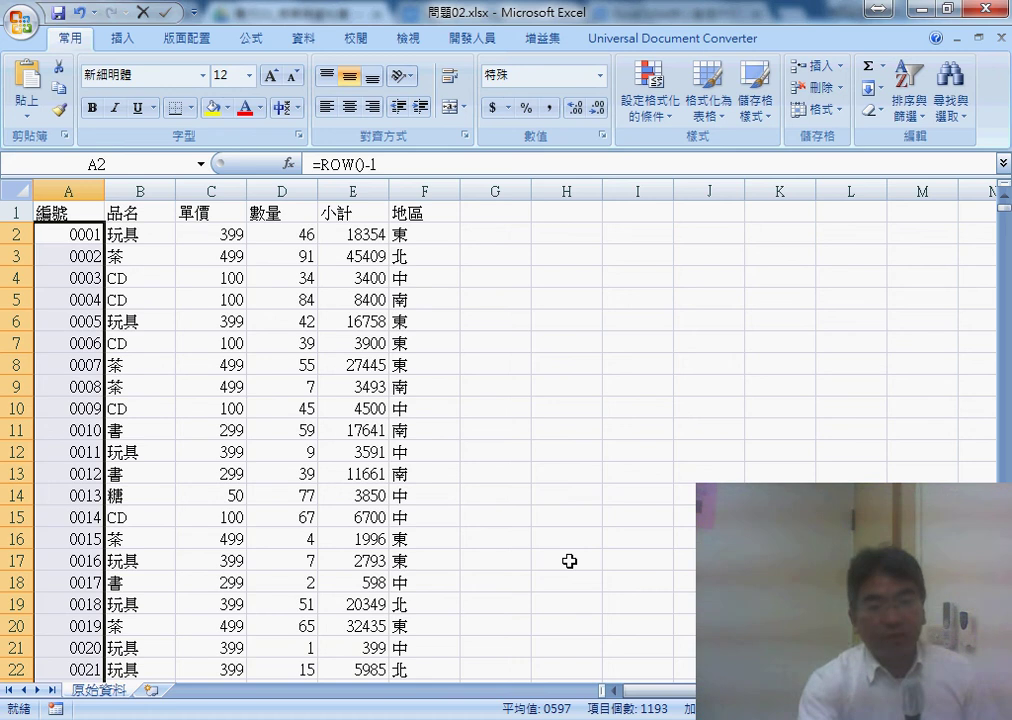
Reopen Format Cells to show the 0000 custom code, then close without changes
{"action": "scroll", "coordinate": [124, 345], "scroll_direction": "down", "scroll_amount": 4}
{"action": "scroll", "coordinate": [124, 345], "scroll_direction": "up", "scroll_amount": 4}
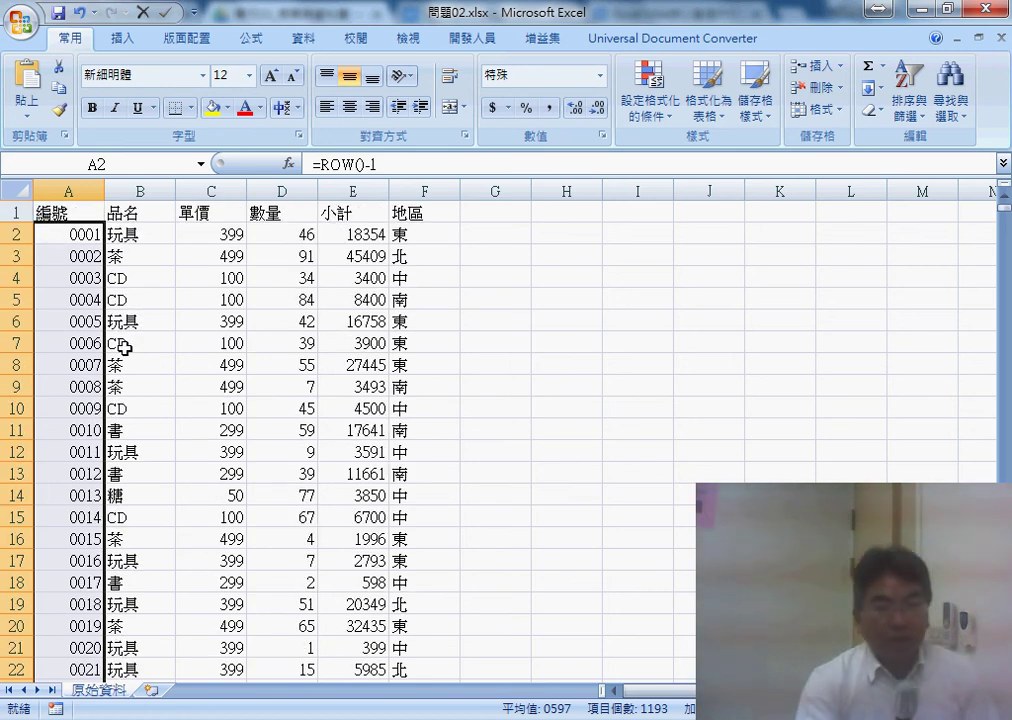
{"action": "right_click", "coordinate": [87, 337]}
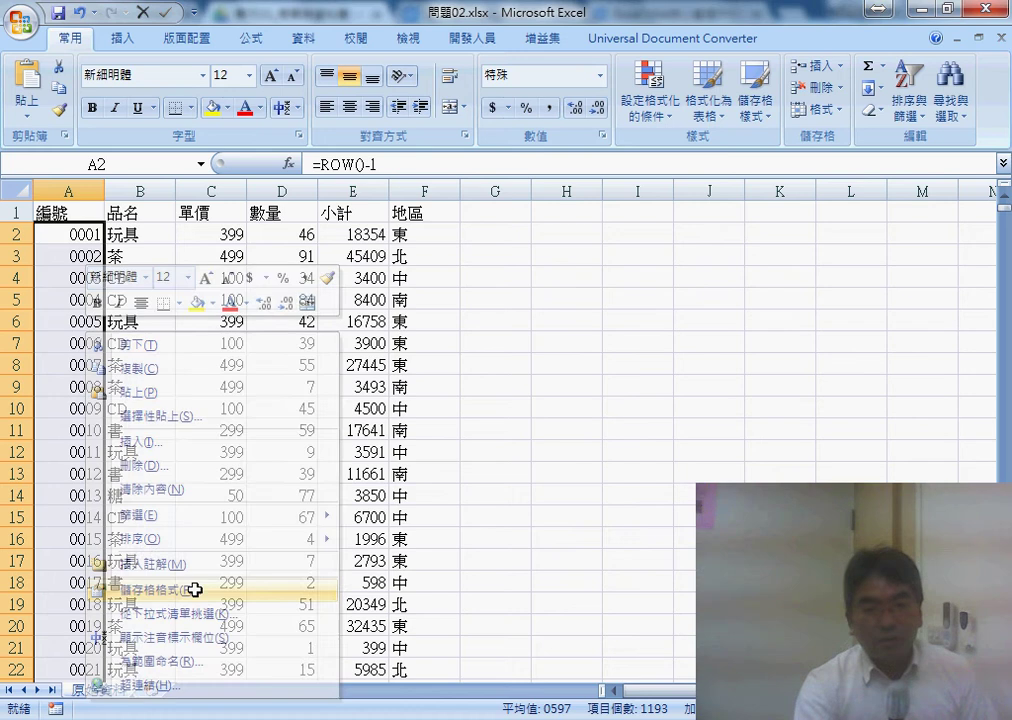
{"action": "left_click", "coordinate": [195, 590]}
{"action": "left_click_drag", "start_coordinate": [276, 315], "coordinate": [540, 293]}
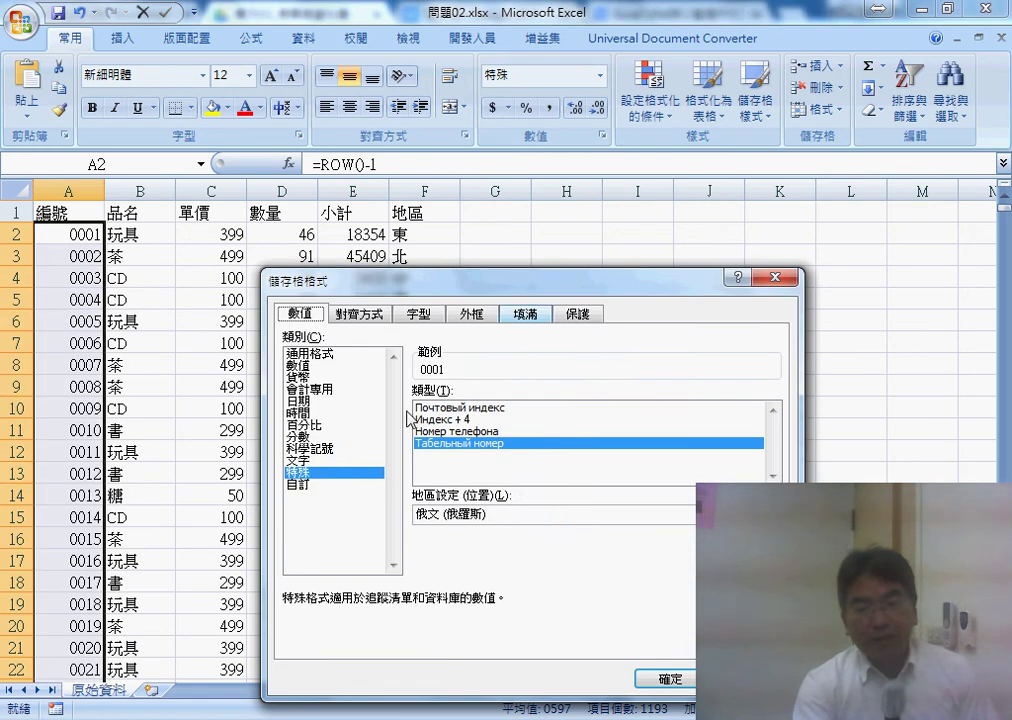
{"action": "left_click", "coordinate": [318, 488]}
{"action": "left_click_drag", "start_coordinate": [448, 404], "coordinate": [414, 408]}
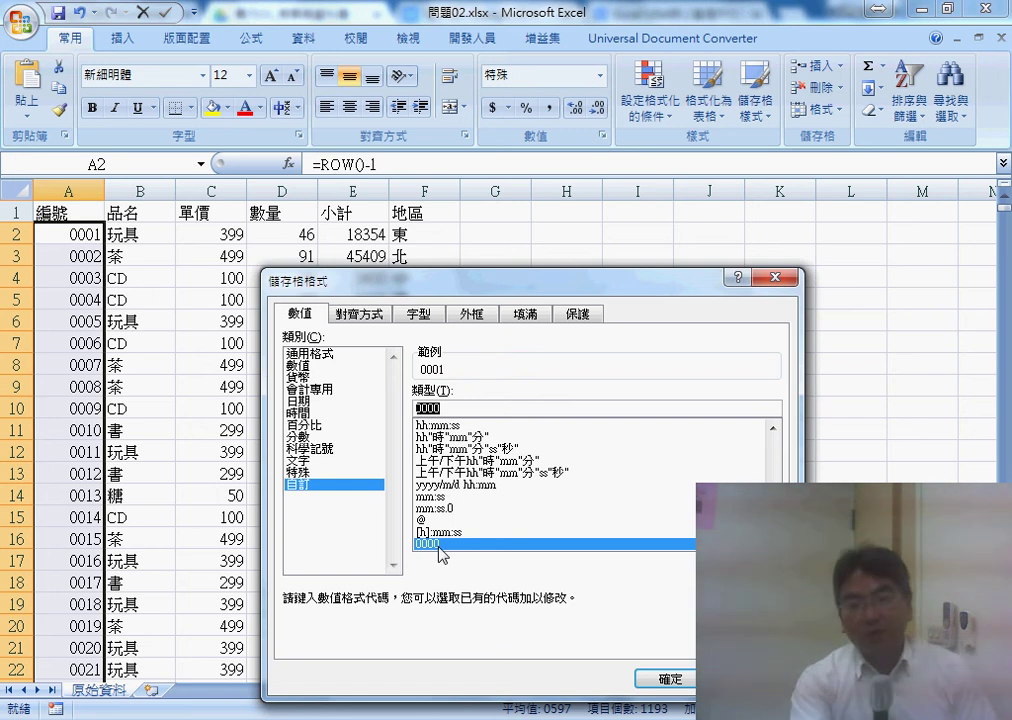
{"action": "key", "text": "Return"}
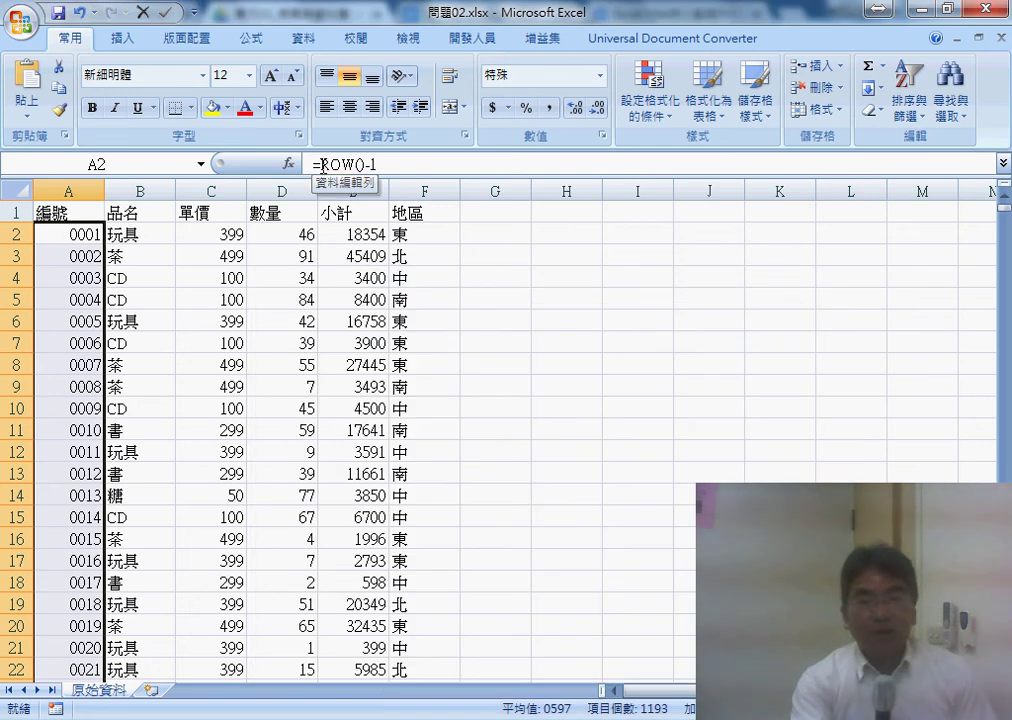
Cut ROW()-1 out of A2's formula, leaving only =, and launch the function picker
{"action": "left_click_drag", "start_coordinate": [322, 164], "coordinate": [360, 164]}
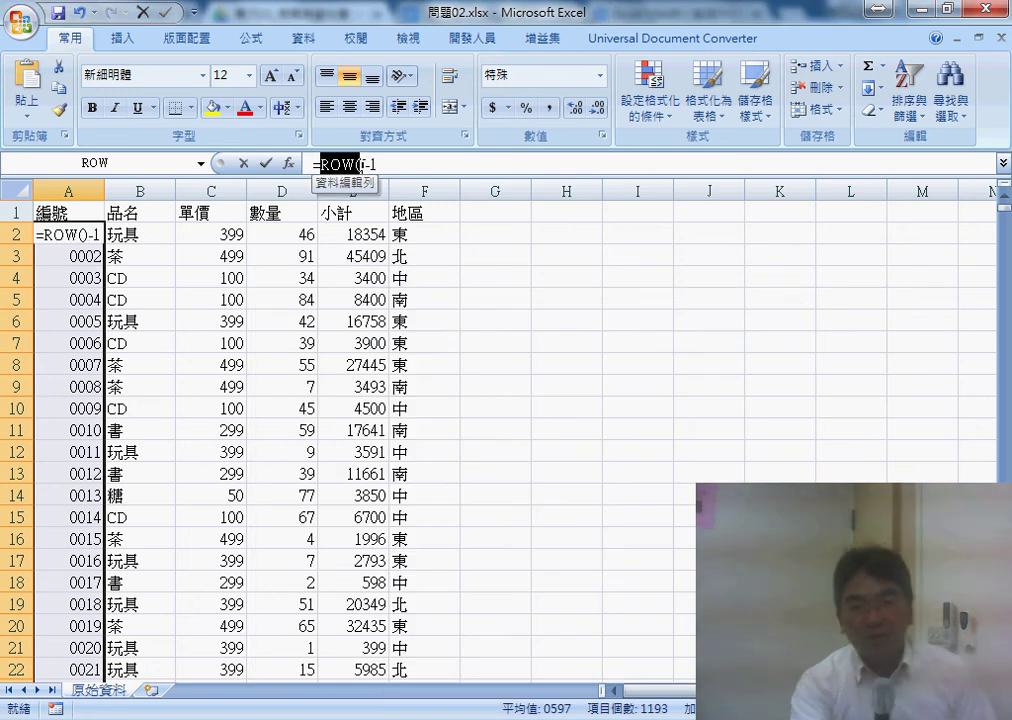
{"action": "right_click", "coordinate": [362, 166]}
{"action": "left_click", "coordinate": [398, 179]}
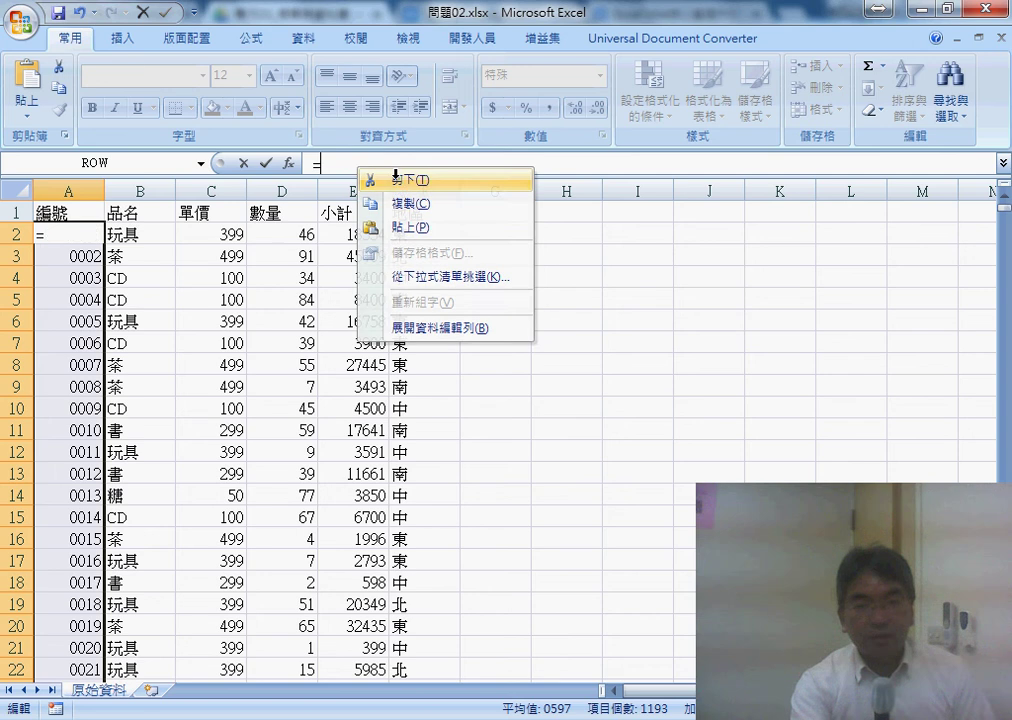
{"action": "left_click", "coordinate": [288, 164]}
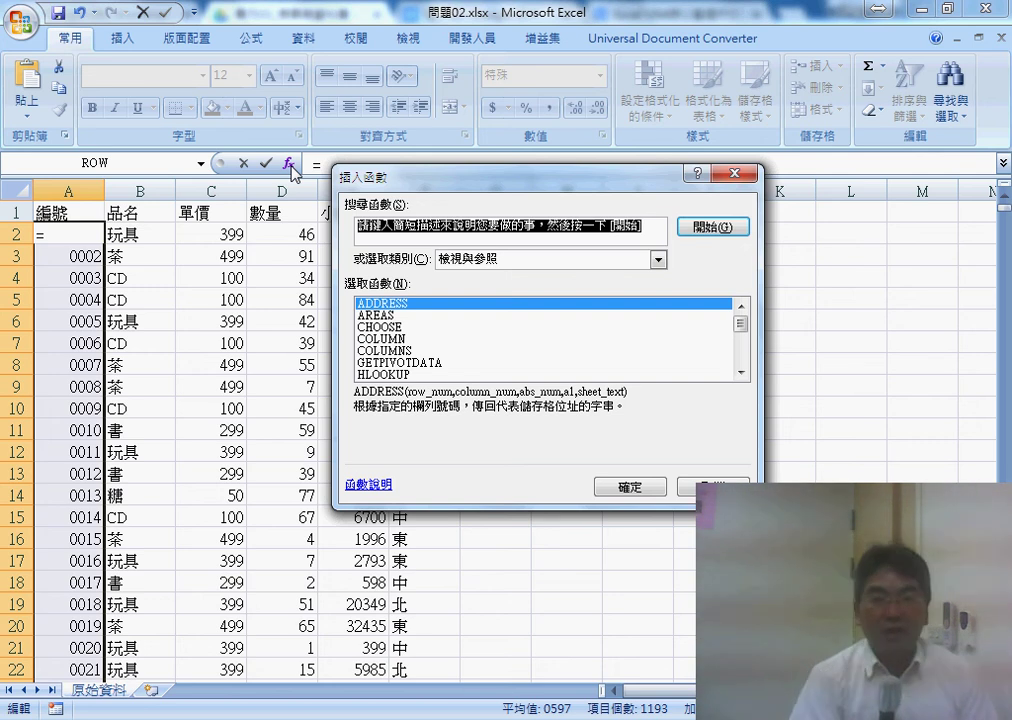
Choose TEXT from the 文字 category and confirm it to start =TEXT() in A2
{"action": "left_click", "coordinate": [503, 260]}
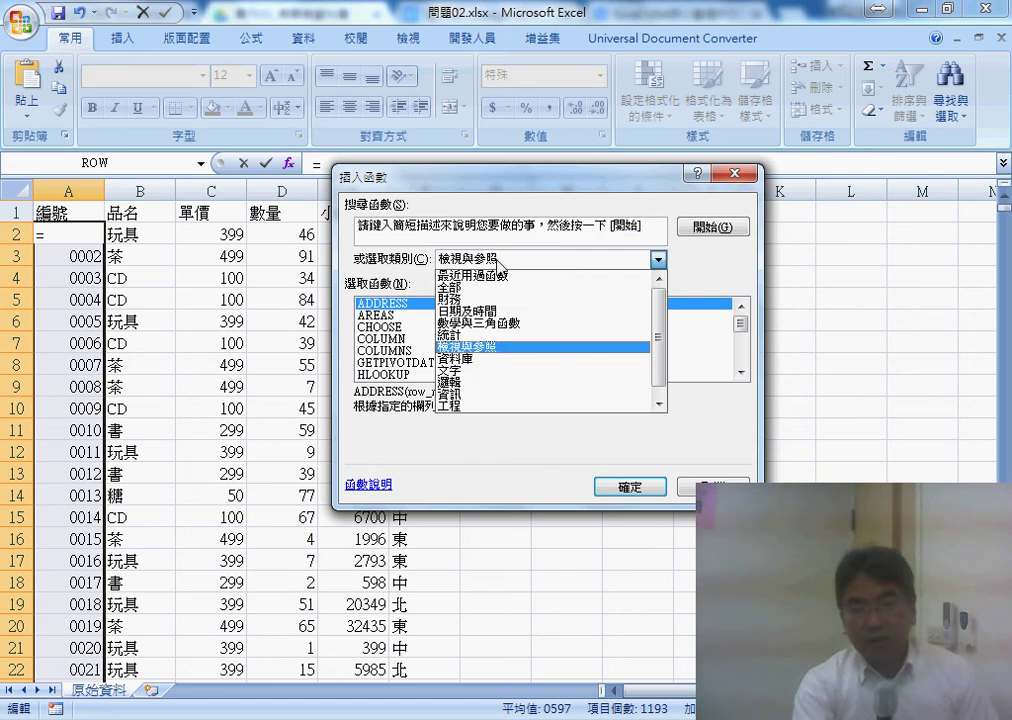
{"action": "left_click", "coordinate": [487, 372]}
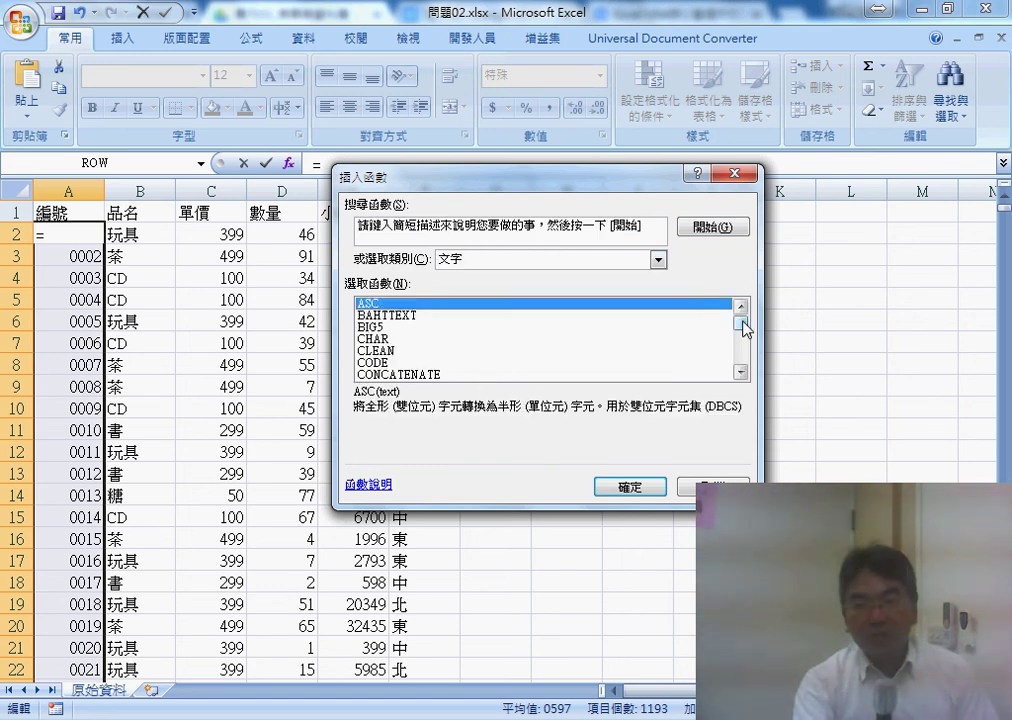
{"action": "left_click_drag", "start_coordinate": [744, 329], "coordinate": [745, 336]}
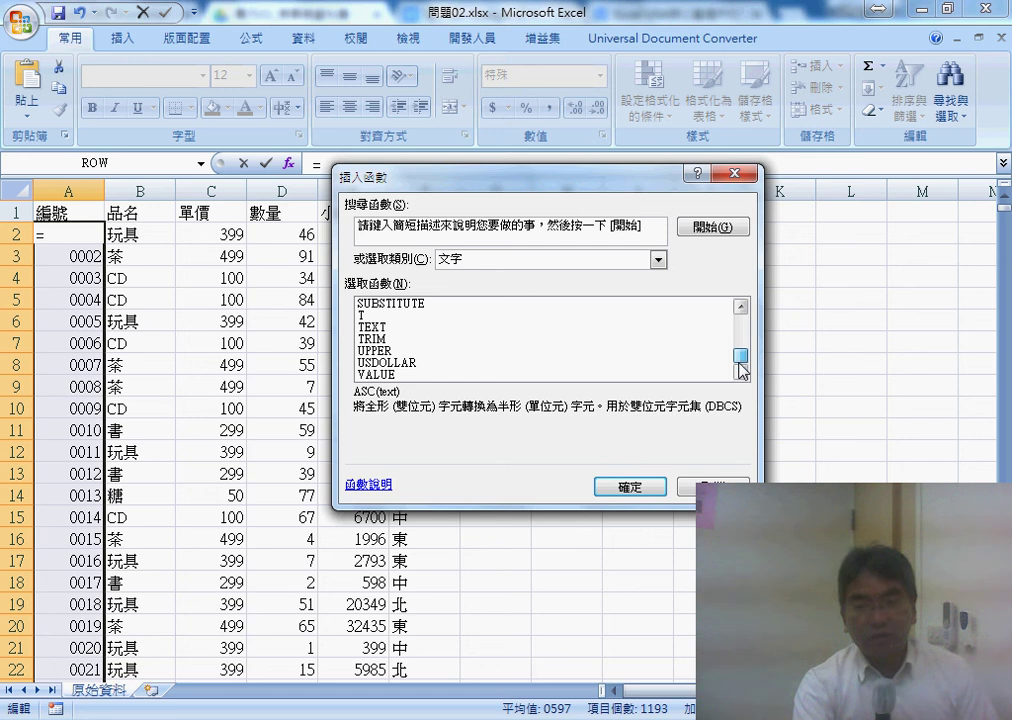
{"action": "left_click", "coordinate": [380, 327]}
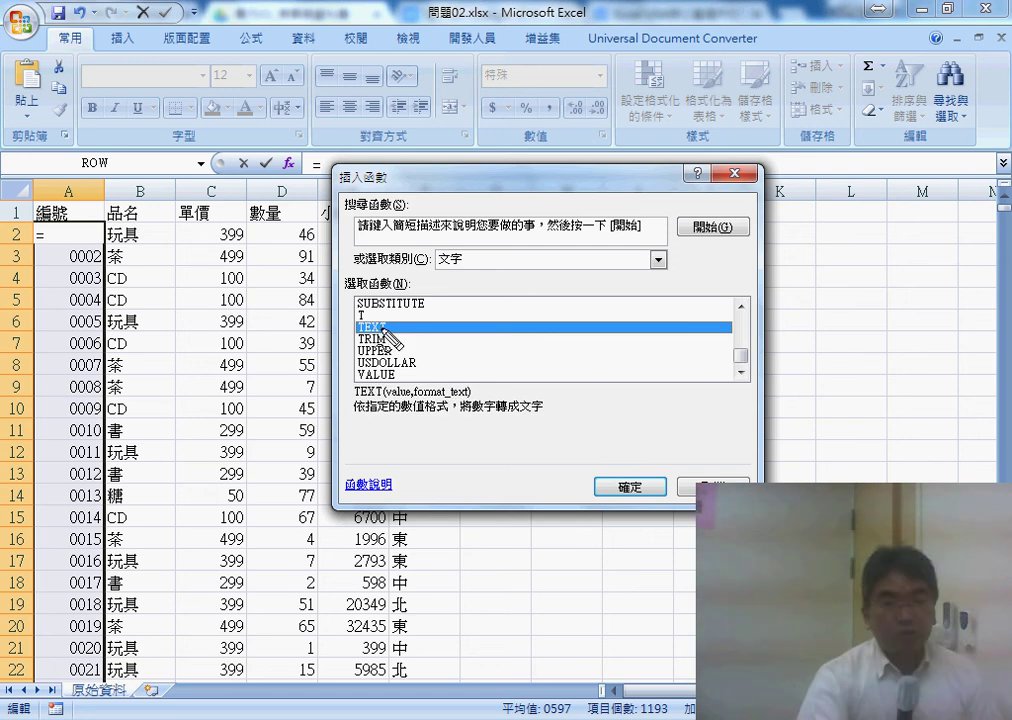
{"action": "left_click_drag", "start_coordinate": [400, 320], "coordinate": [398, 326]}
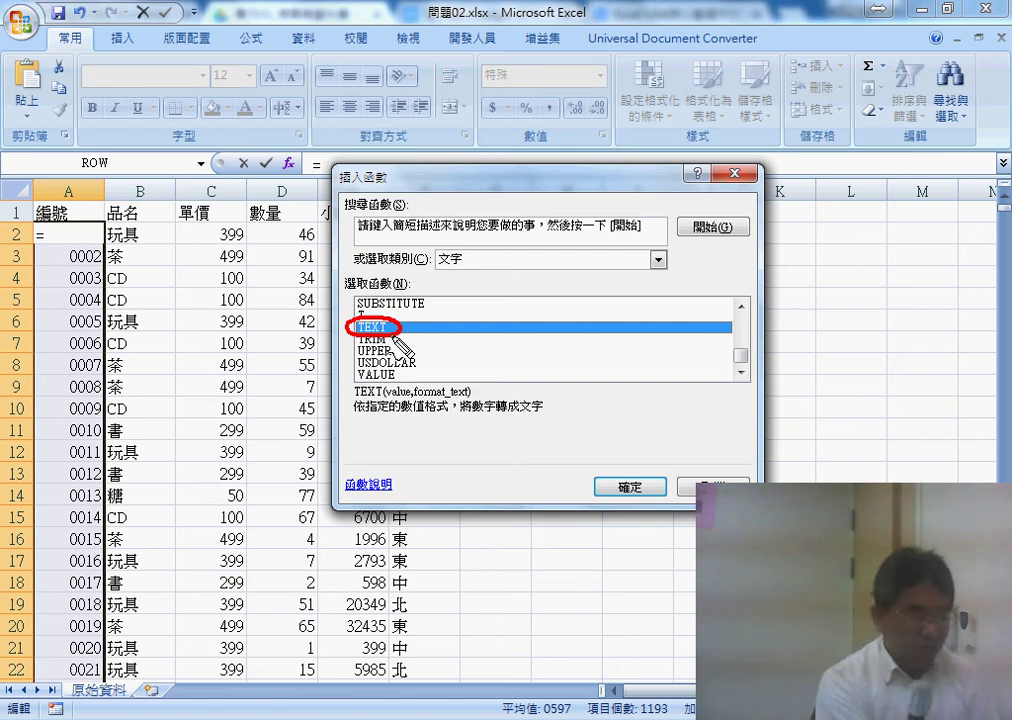
{"action": "key", "text": "Escape"}
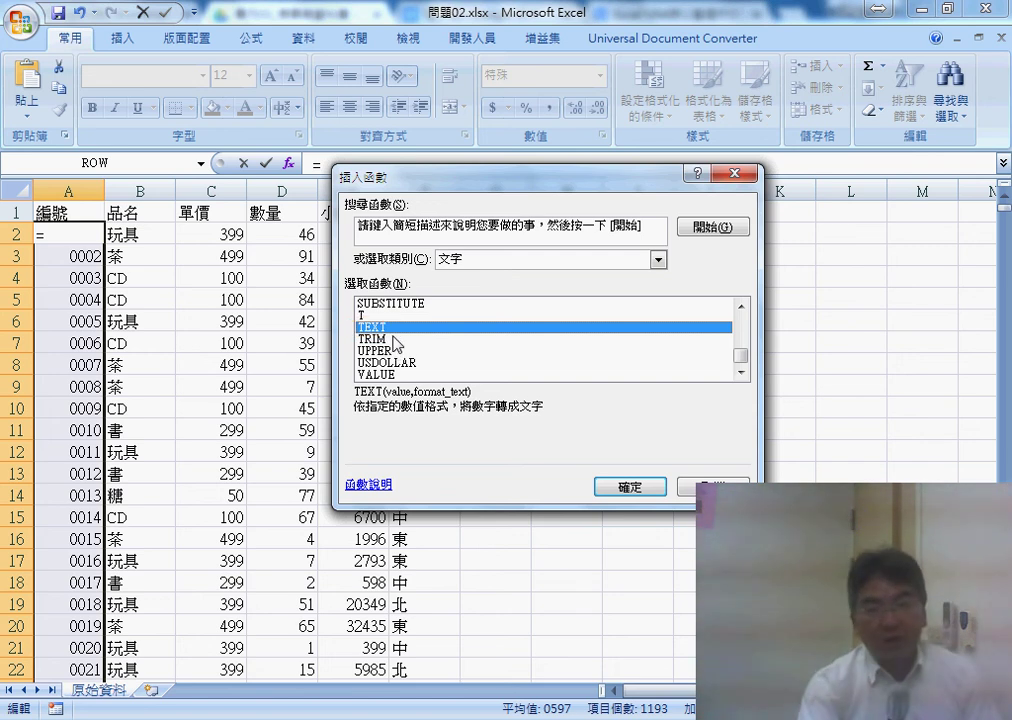
{"action": "left_click", "coordinate": [622, 489]}
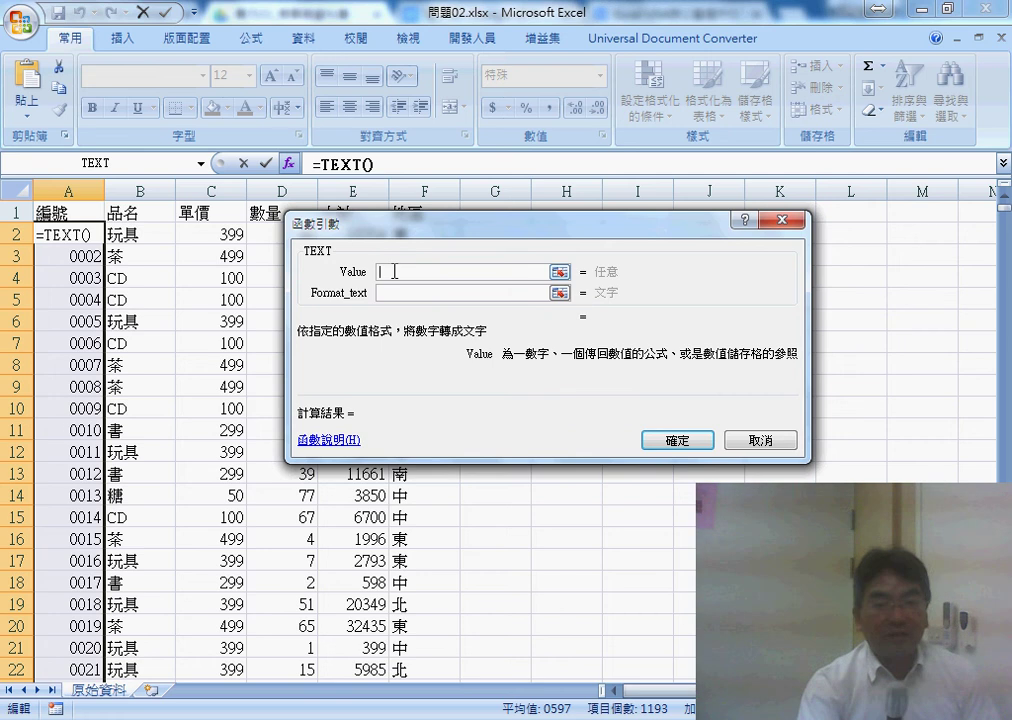
Paste ROW()-1 as TEXT's Value and enter "0000" as Format_text
{"action": "right_click", "coordinate": [394, 271]}
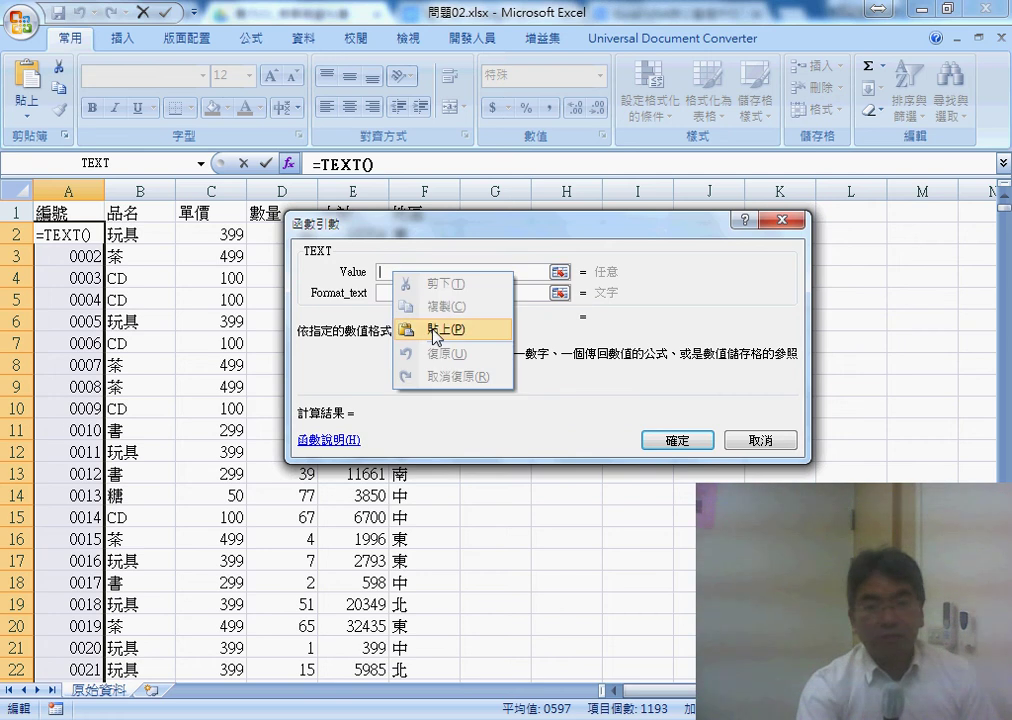
{"action": "left_click", "coordinate": [435, 331]}
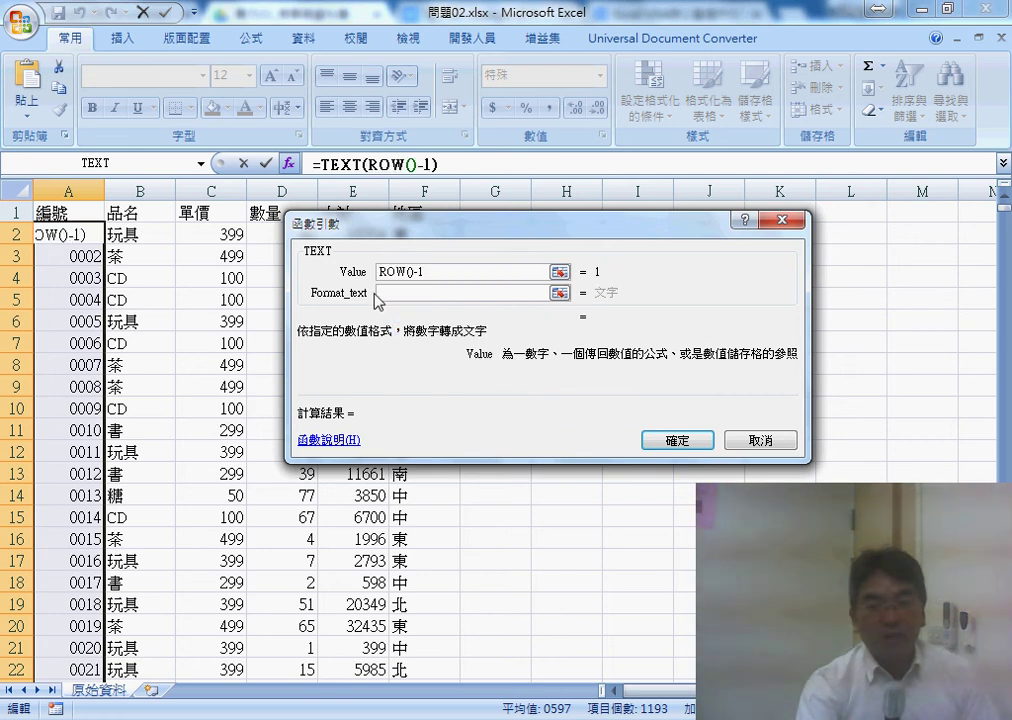
{"action": "left_click", "coordinate": [464, 292]}
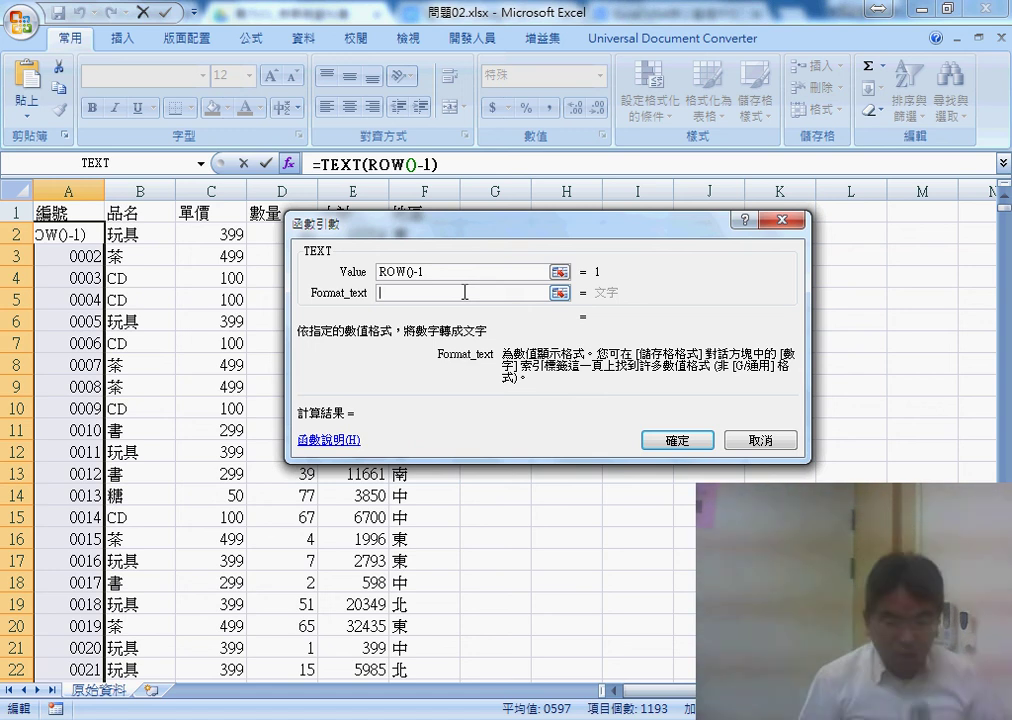
{"action": "type", "text": "00"}
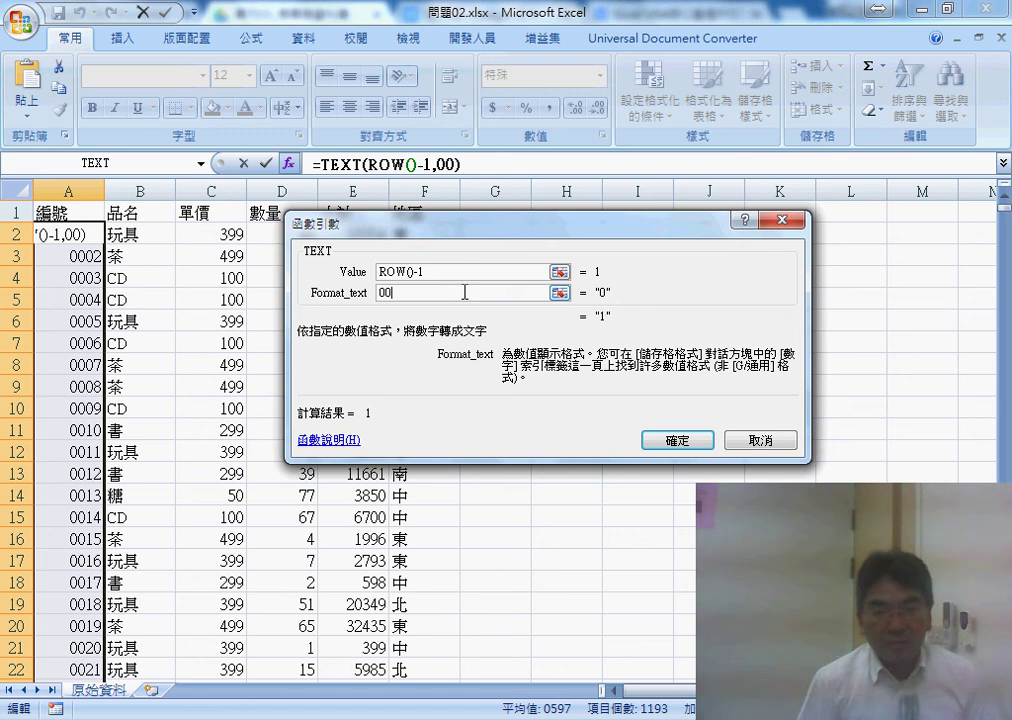
{"action": "type", "text": "00"}
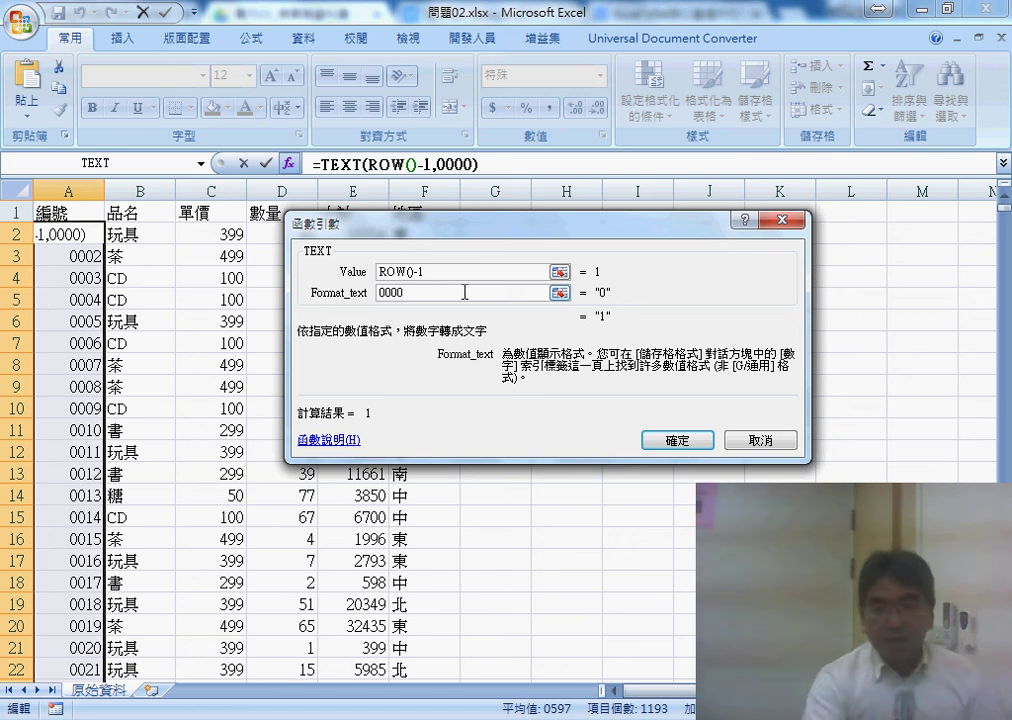
{"action": "left_click", "coordinate": [379, 293]}
{"action": "type", "text": "\"0000"}
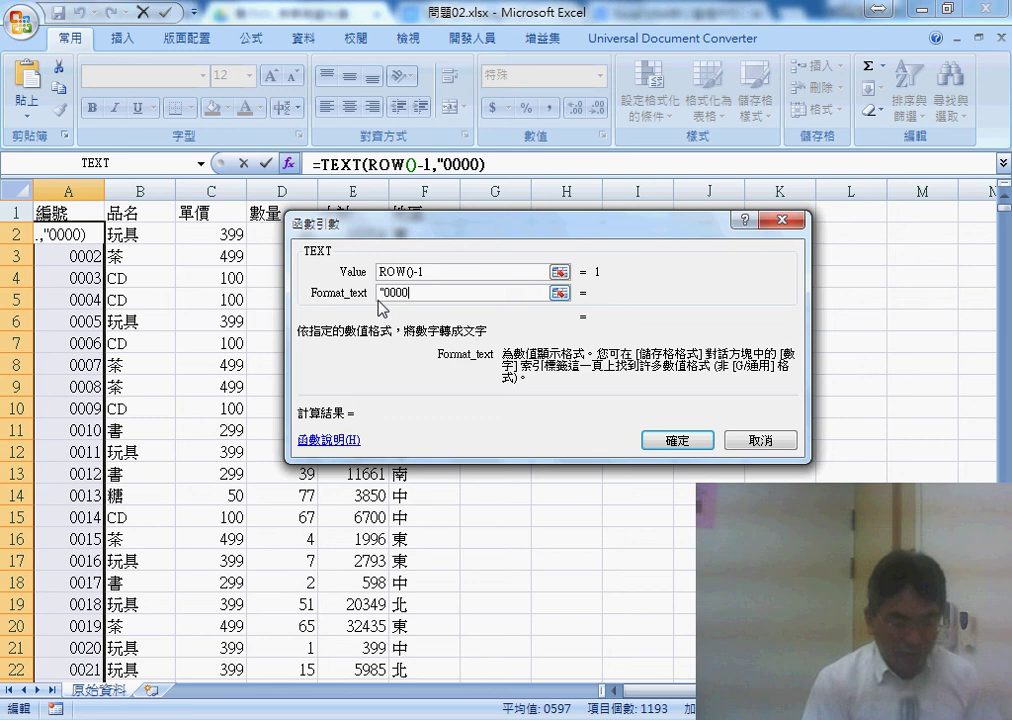
{"action": "type", "text": "\""}
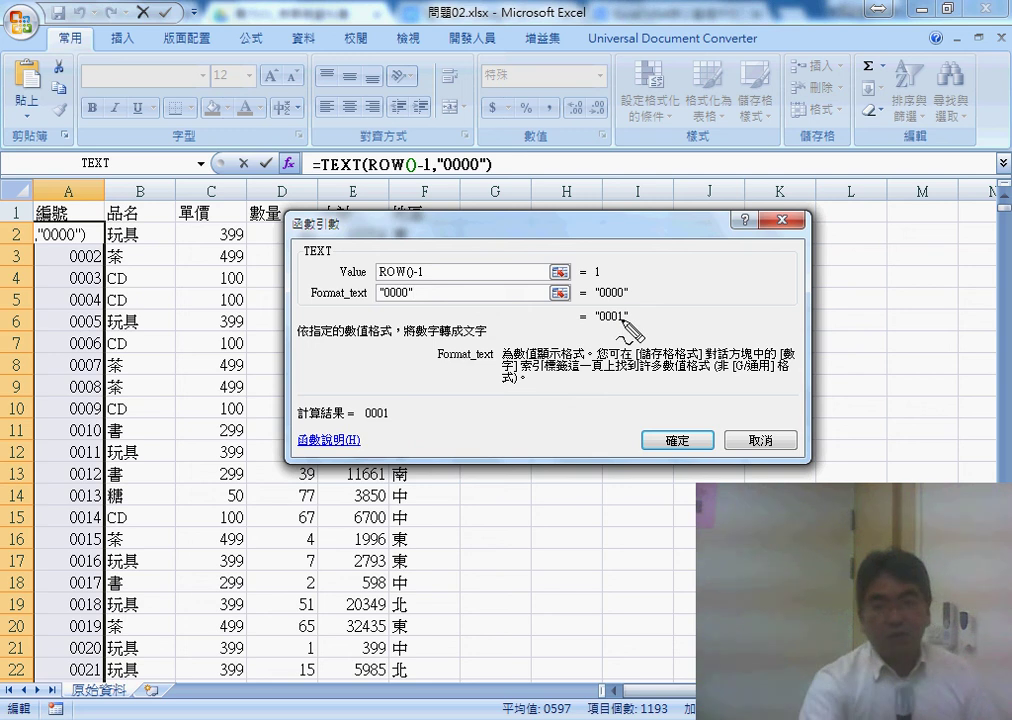
Annotate how value 1 becomes the 0001 preview, clear the marks, and confirm the formula
{"action": "left_click_drag", "start_coordinate": [617, 340], "coordinate": [630, 334]}
{"action": "left_click_drag", "start_coordinate": [607, 262], "coordinate": [604, 263]}
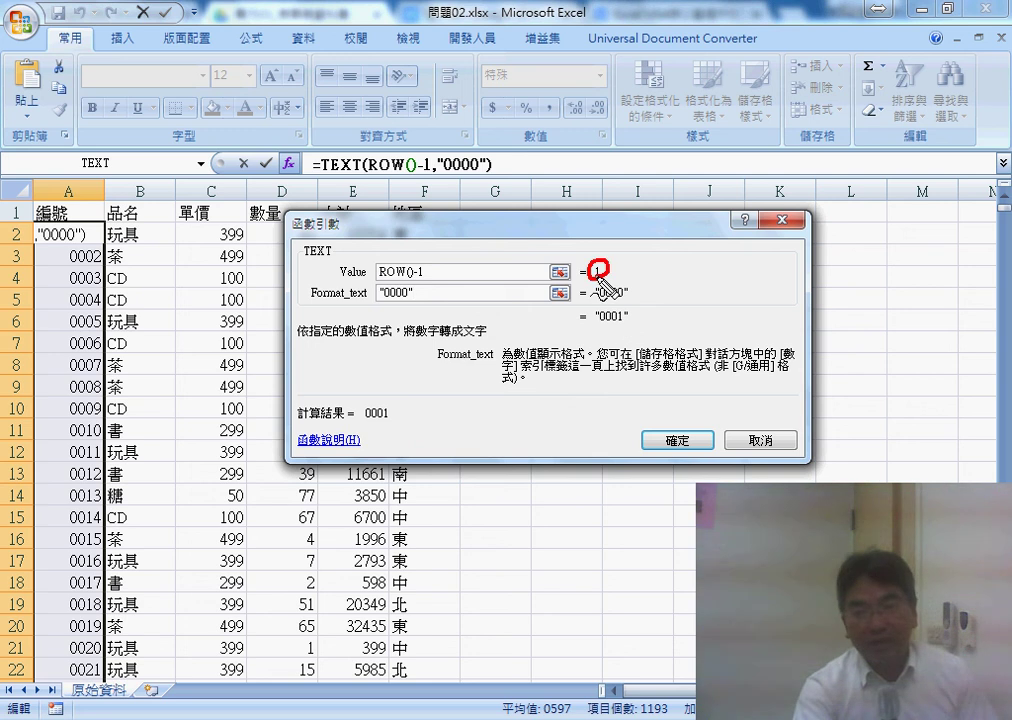
{"action": "left_click_drag", "start_coordinate": [626, 308], "coordinate": [630, 326]}
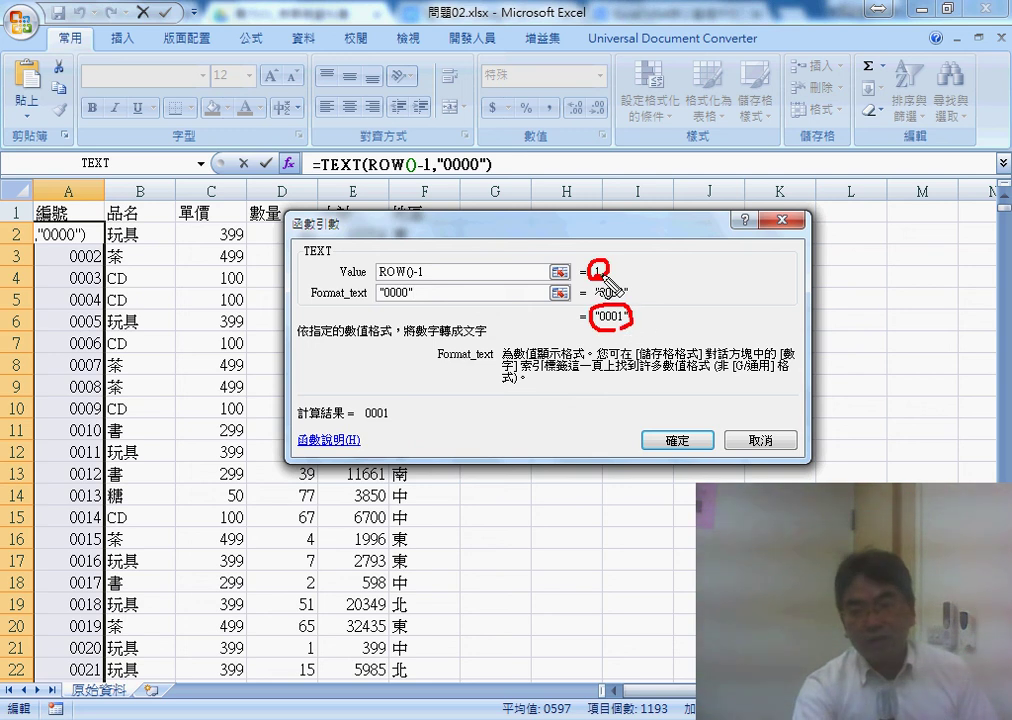
{"action": "mouse_move", "coordinate": [583, 266]}
{"action": "left_mouse_down"}
{"action": "mouse_move", "coordinate": [584, 322]}
{"action": "mouse_move", "coordinate": [608, 322]}
{"action": "left_mouse_up"}
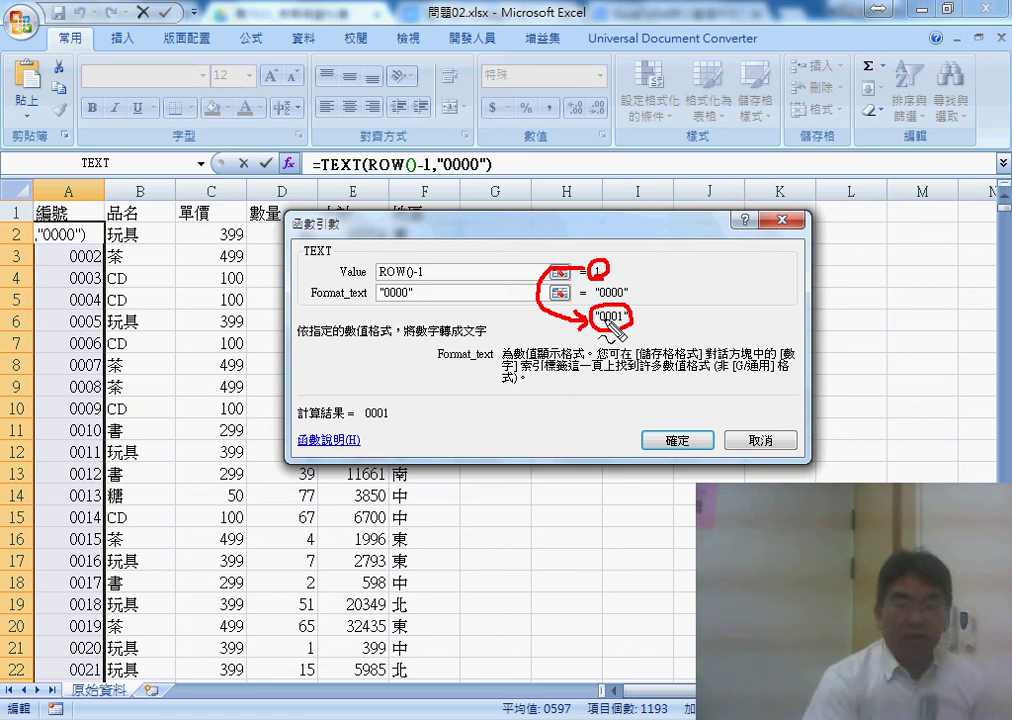
{"action": "key", "text": "Escape"}
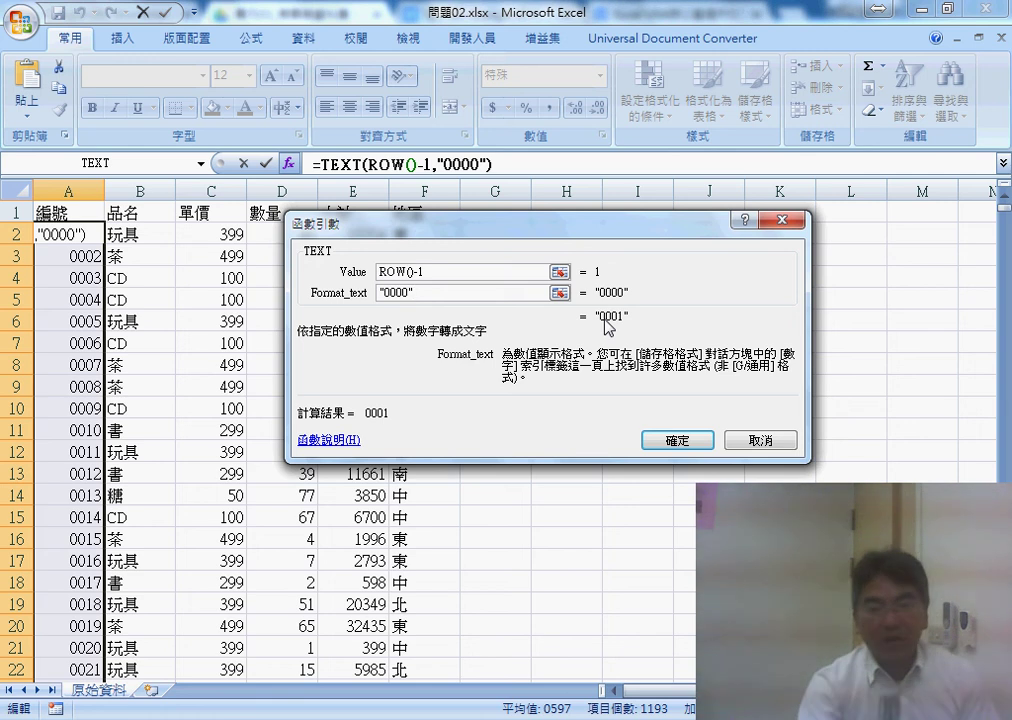
{"action": "left_click", "coordinate": [675, 440]}
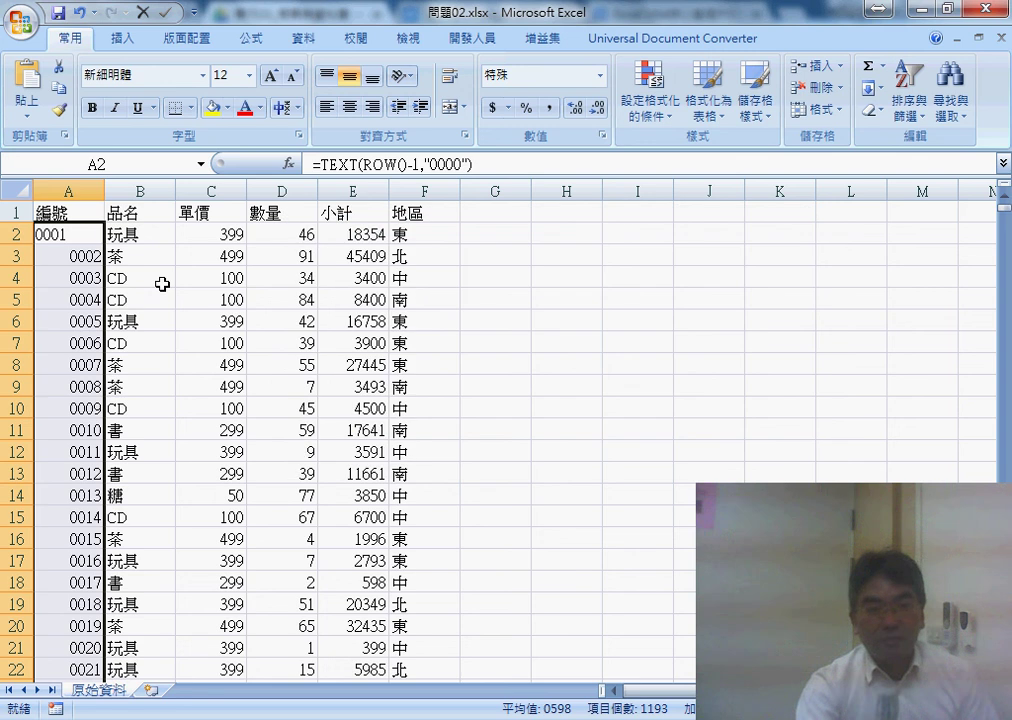
Fill =TEXT(ROW()-1,"0000") down column A, check the serials, and select A17
{"action": "double_click", "coordinate": [105, 243]}
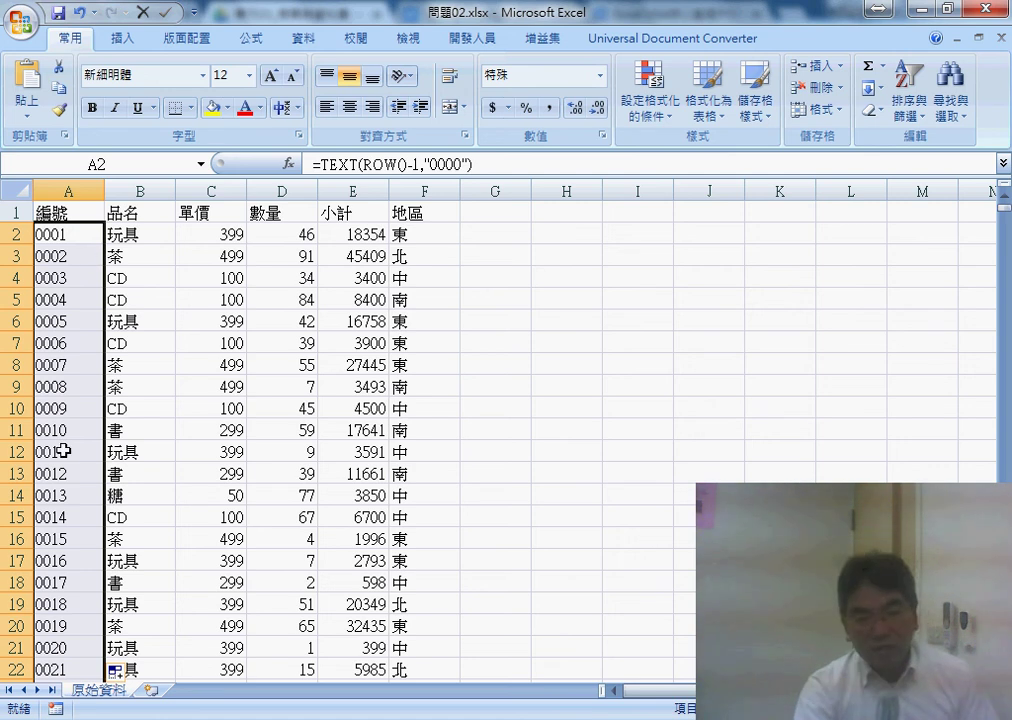
{"action": "scroll", "coordinate": [90, 520], "scroll_direction": "down", "scroll_amount": 3}
{"action": "scroll", "coordinate": [82, 546], "scroll_direction": "down", "scroll_amount": 1}
{"action": "scroll", "coordinate": [70, 500], "scroll_direction": "up", "scroll_amount": 2}
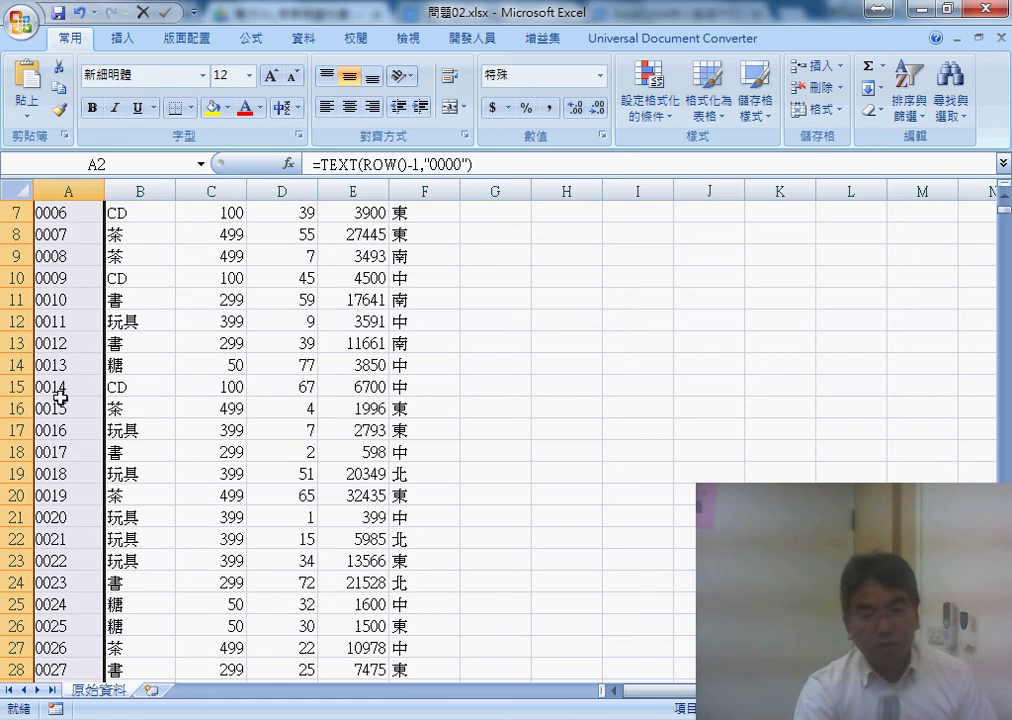
{"action": "left_click", "coordinate": [56, 428]}
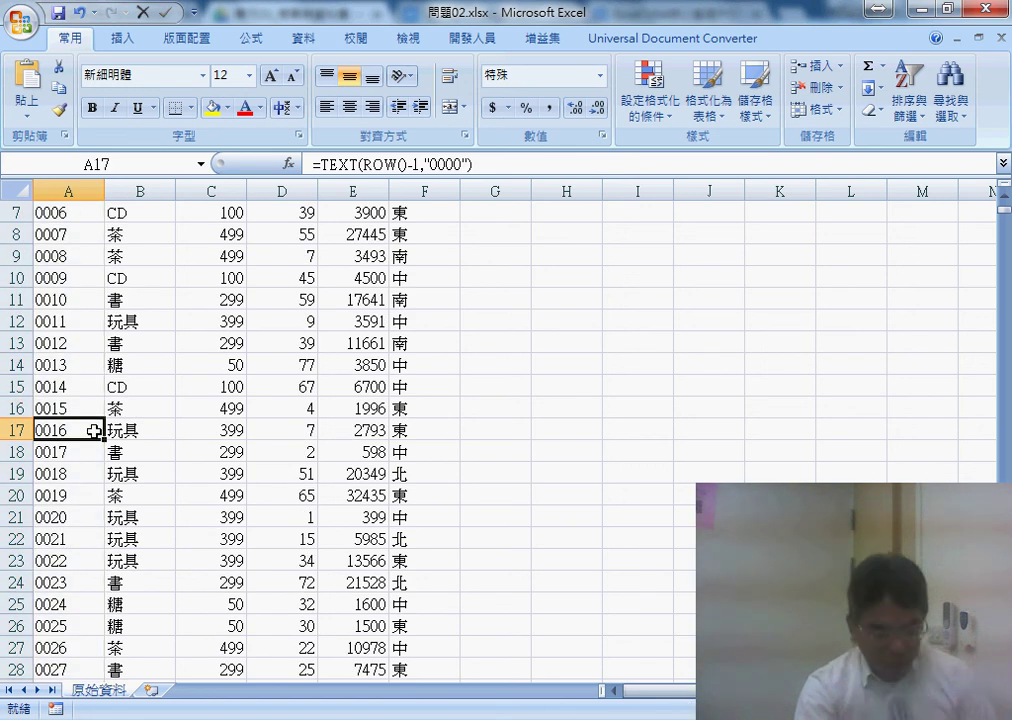
Clear all surplus serials from row 17 downward so numbering ends at 0015
{"action": "key", "text": "ctrl+shift+Right"}
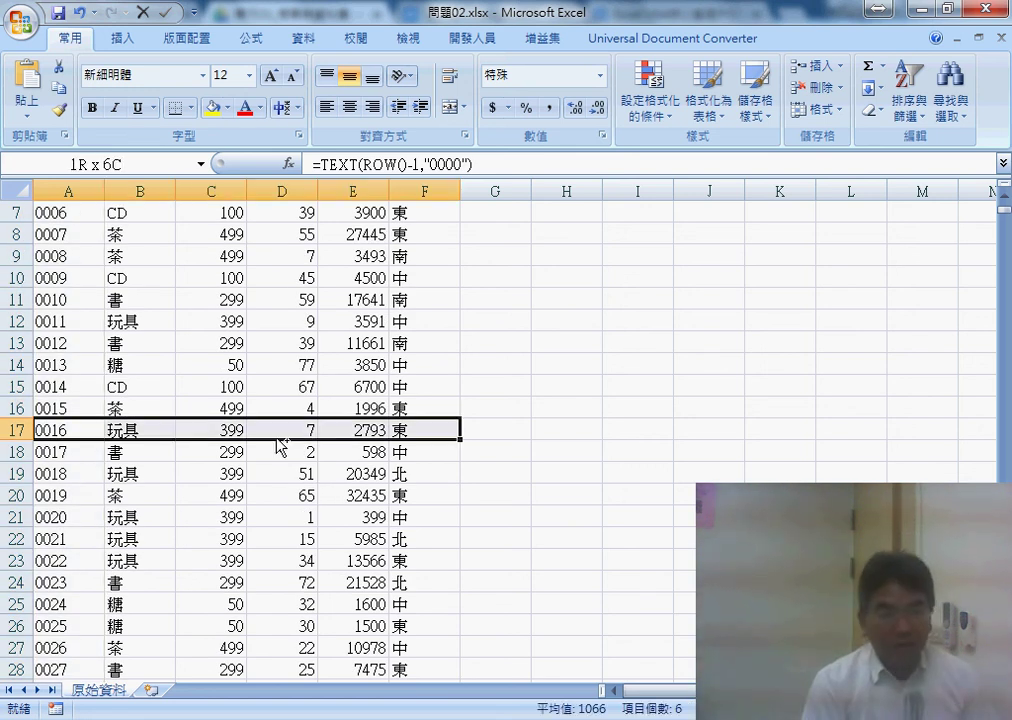
{"action": "key", "text": "ctrl+shift+Down"}
{"action": "key", "text": "Delete"}
{"action": "key", "text": "ctrl+BackSpace"}
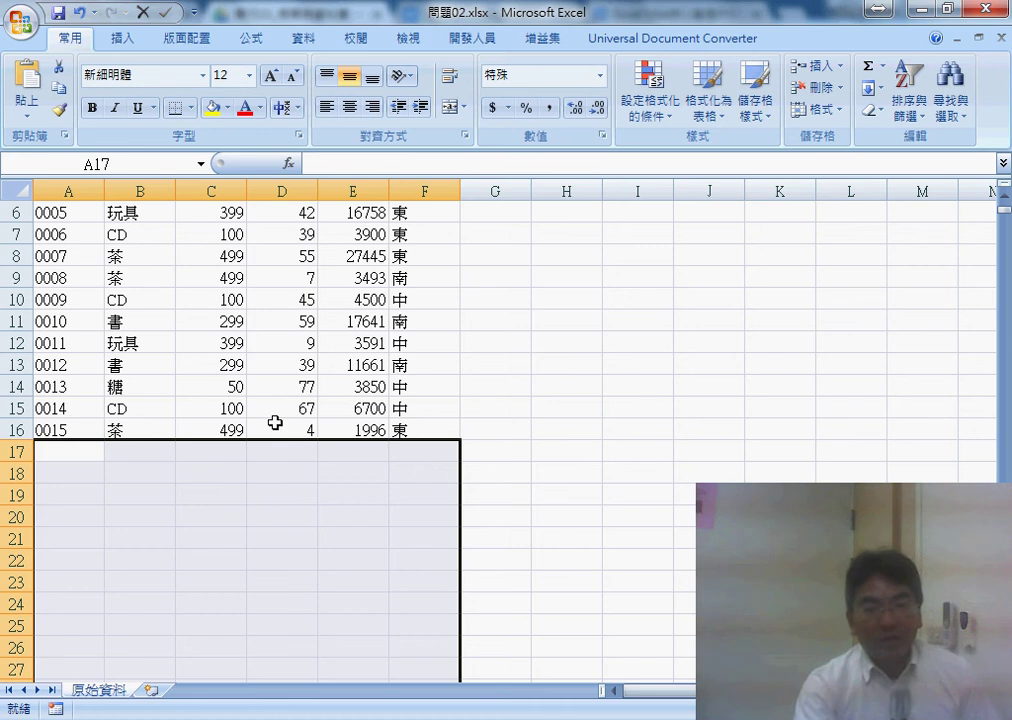
{"action": "left_click", "coordinate": [76, 451]}
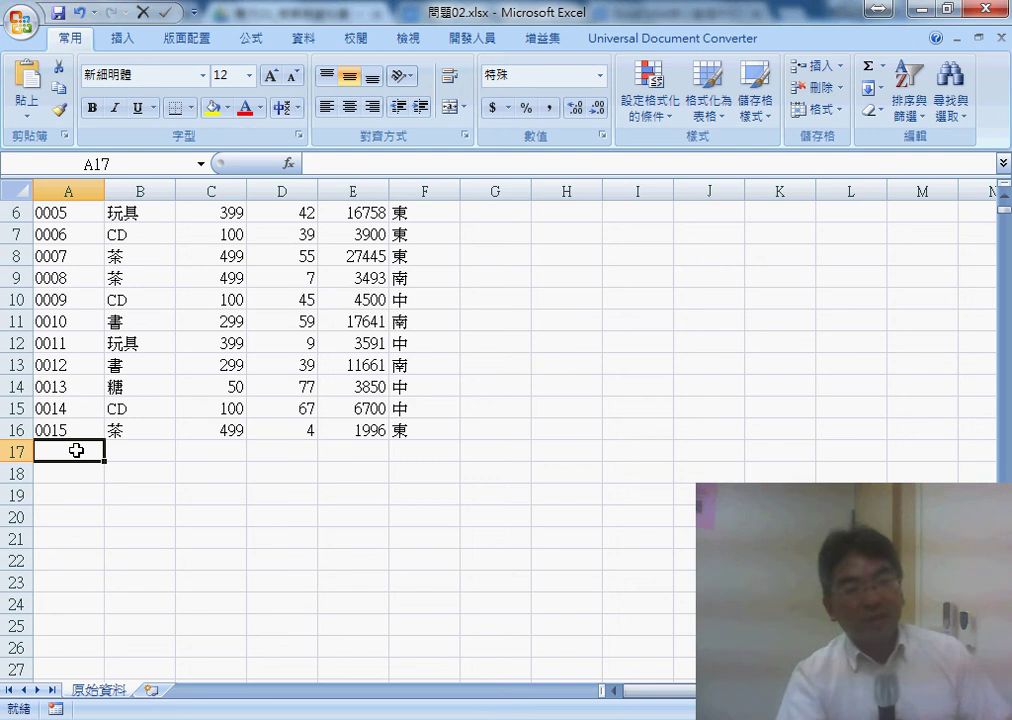
Check that row 17 cells A17 through F17 are now empty
{"action": "left_click", "coordinate": [121, 453]}
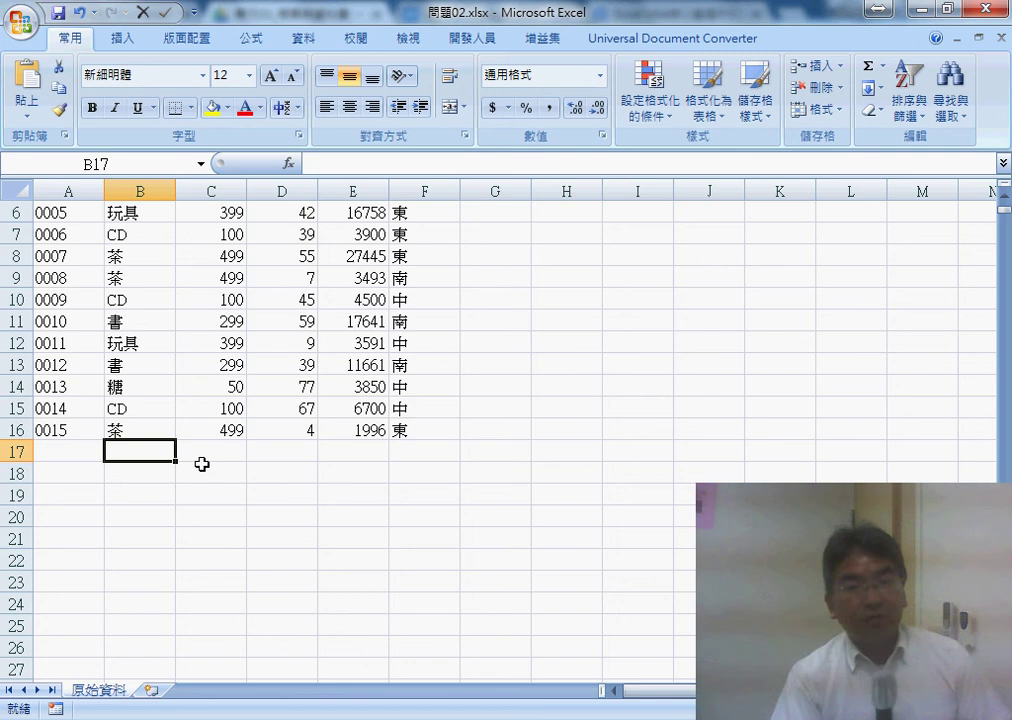
{"action": "left_click", "coordinate": [231, 451]}
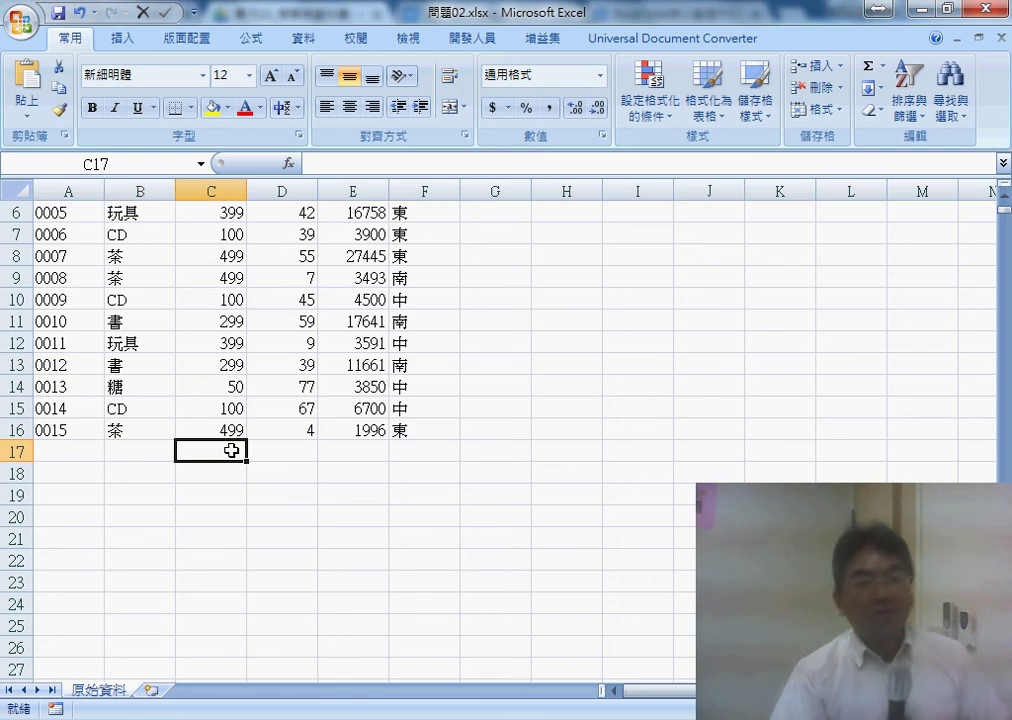
{"action": "left_click", "coordinate": [126, 450]}
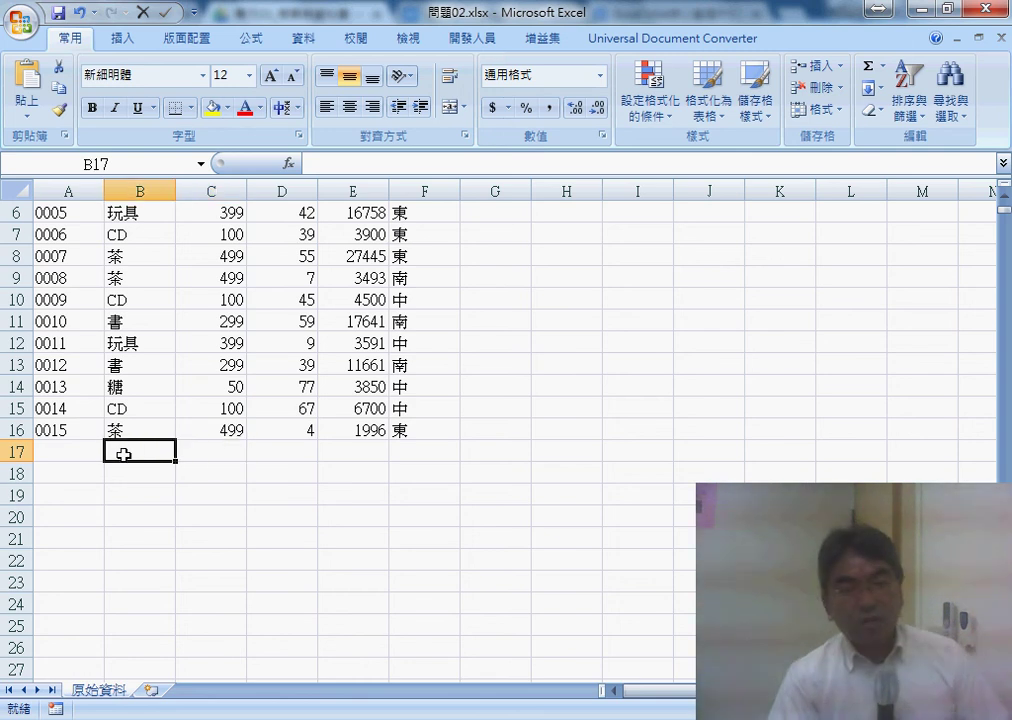
{"action": "left_click", "coordinate": [216, 452]}
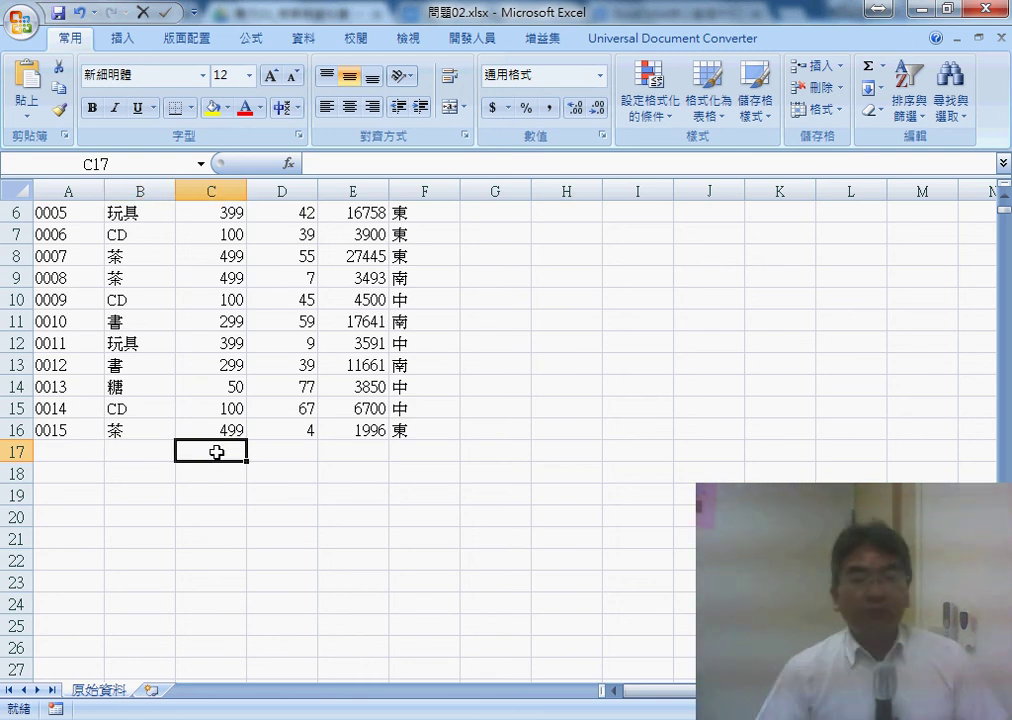
{"action": "left_click", "coordinate": [288, 452]}
{"action": "scroll", "coordinate": [290, 436], "scroll_direction": "up", "scroll_amount": 2}
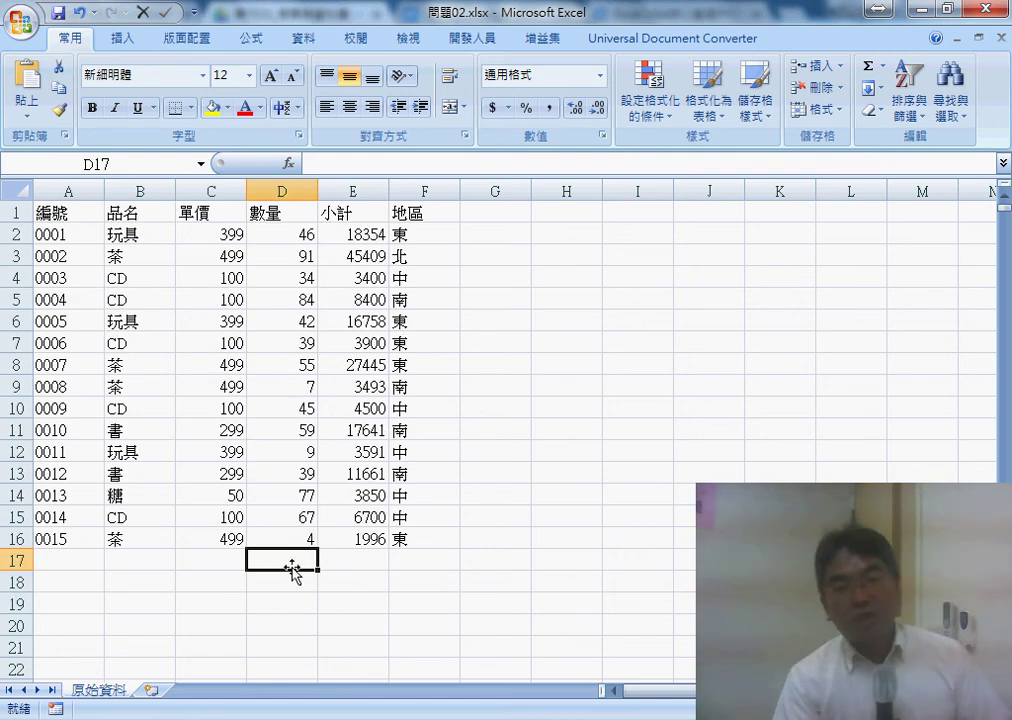
{"action": "left_click", "coordinate": [357, 563]}
{"action": "left_click", "coordinate": [295, 562]}
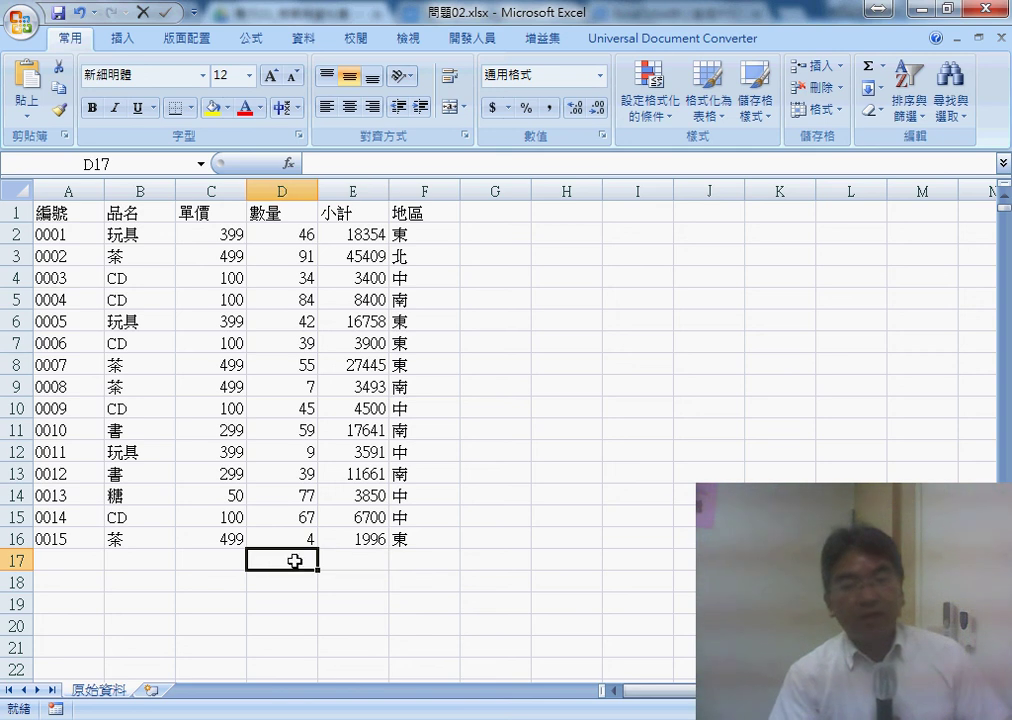
{"action": "left_click", "coordinate": [360, 564]}
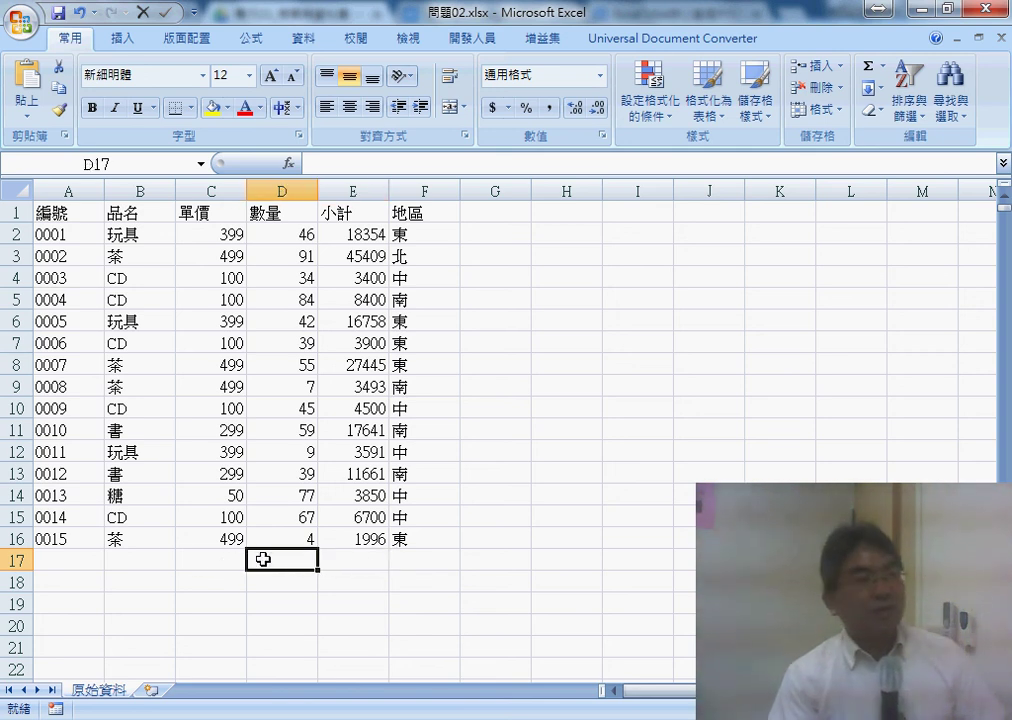
{"action": "left_click_drag", "start_coordinate": [264, 558], "coordinate": [222, 560]}
{"action": "left_click", "coordinate": [352, 562]}
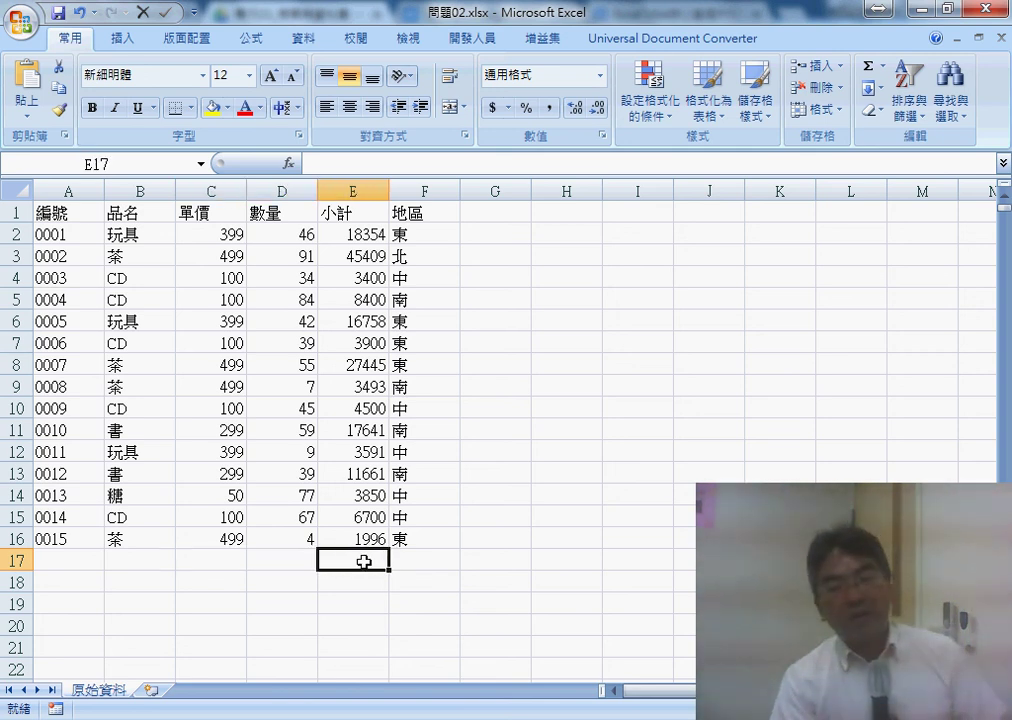
{"action": "left_click", "coordinate": [437, 560]}
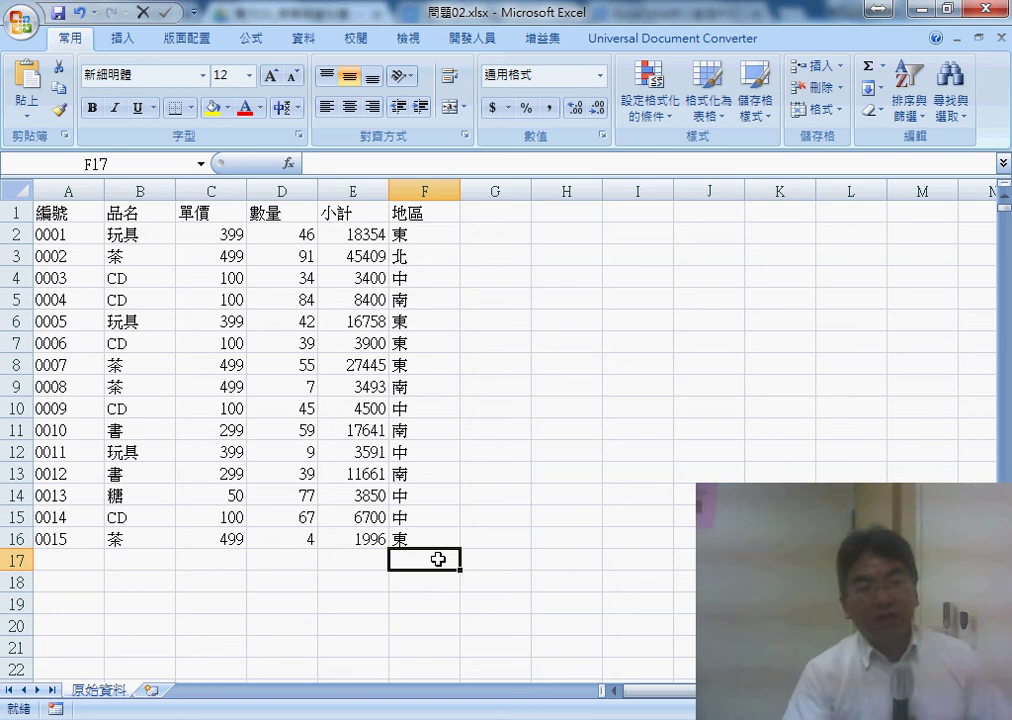
{"action": "left_click", "coordinate": [129, 556]}
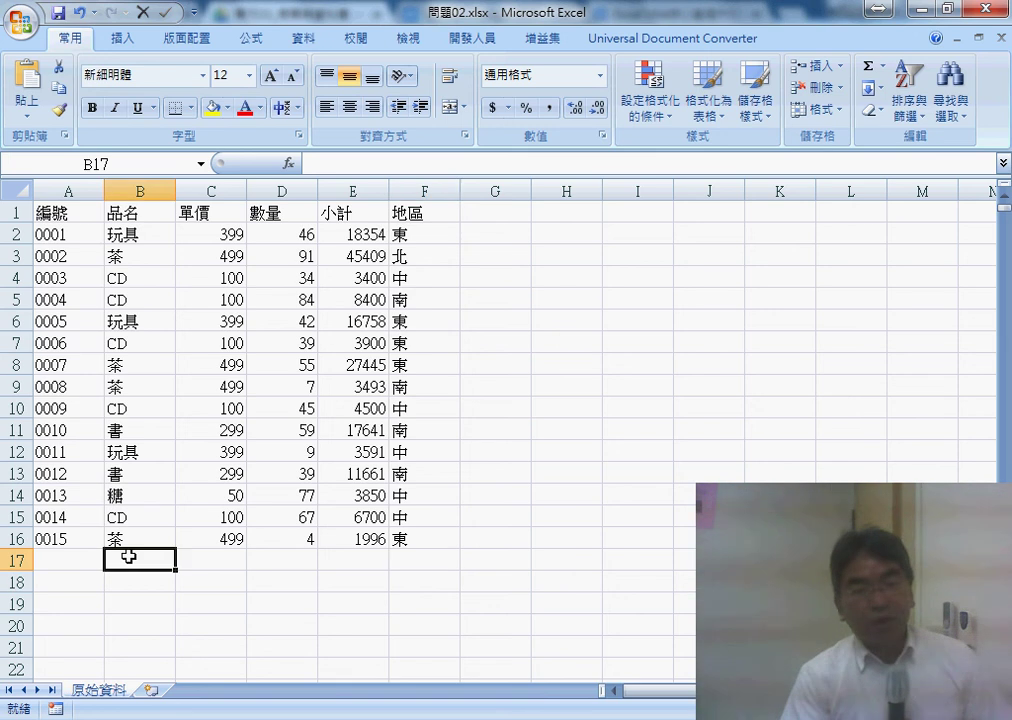
{"action": "left_click", "coordinate": [68, 558]}
{"action": "left_click", "coordinate": [147, 556]}
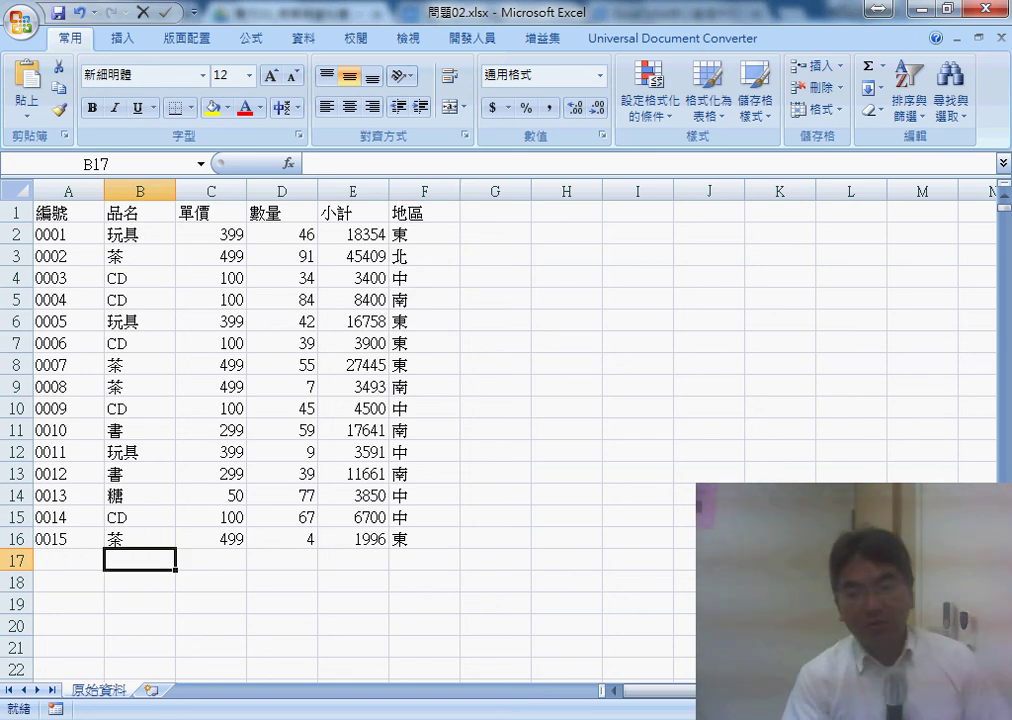
In 問題02.xlsm, choose 玩具 for row 23, then check the auto-filled number 0022 and price 399
{"action": "left_click", "coordinate": [668, 610]}
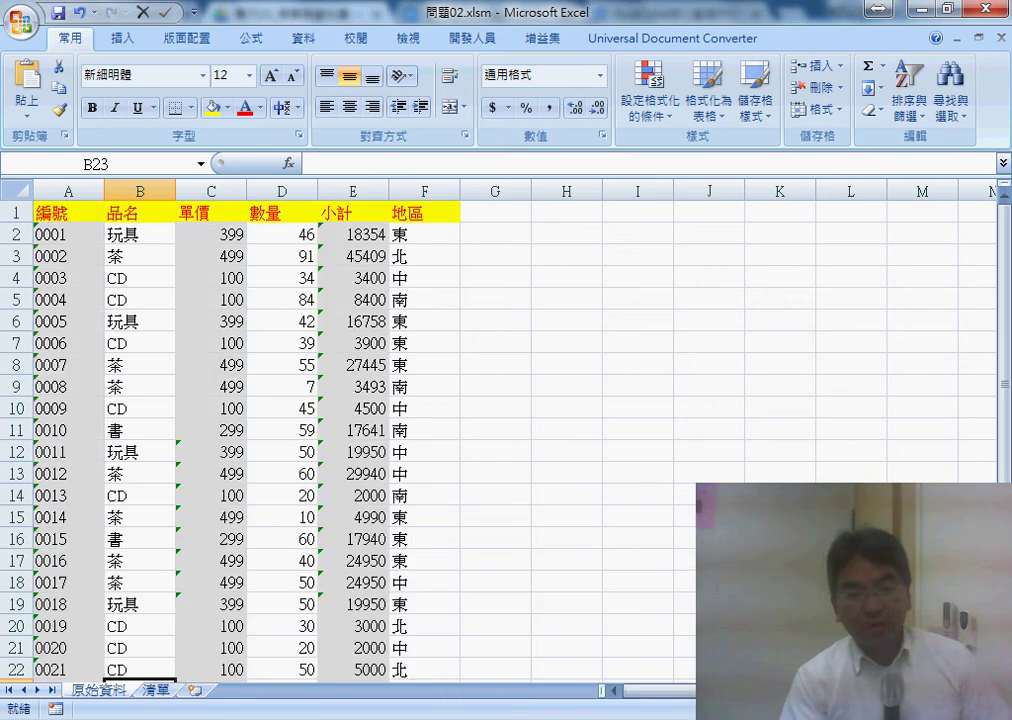
{"action": "scroll", "coordinate": [463, 556], "scroll_direction": "down", "scroll_amount": 2}
{"action": "scroll", "coordinate": [242, 521], "scroll_direction": "down", "scroll_amount": 1}
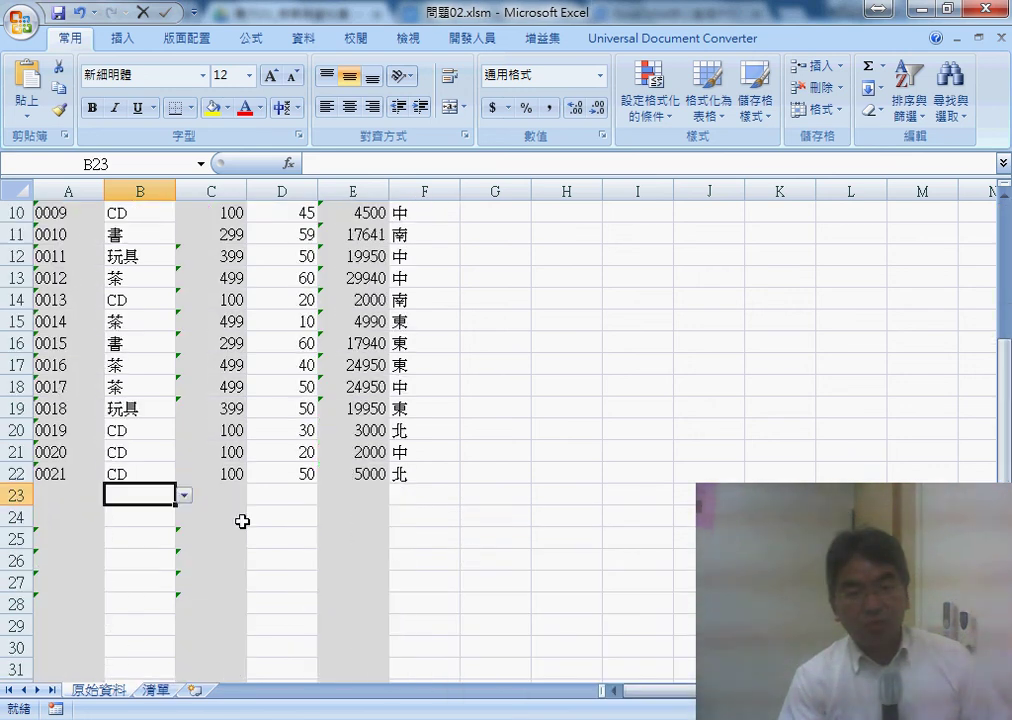
{"action": "left_click", "coordinate": [183, 496]}
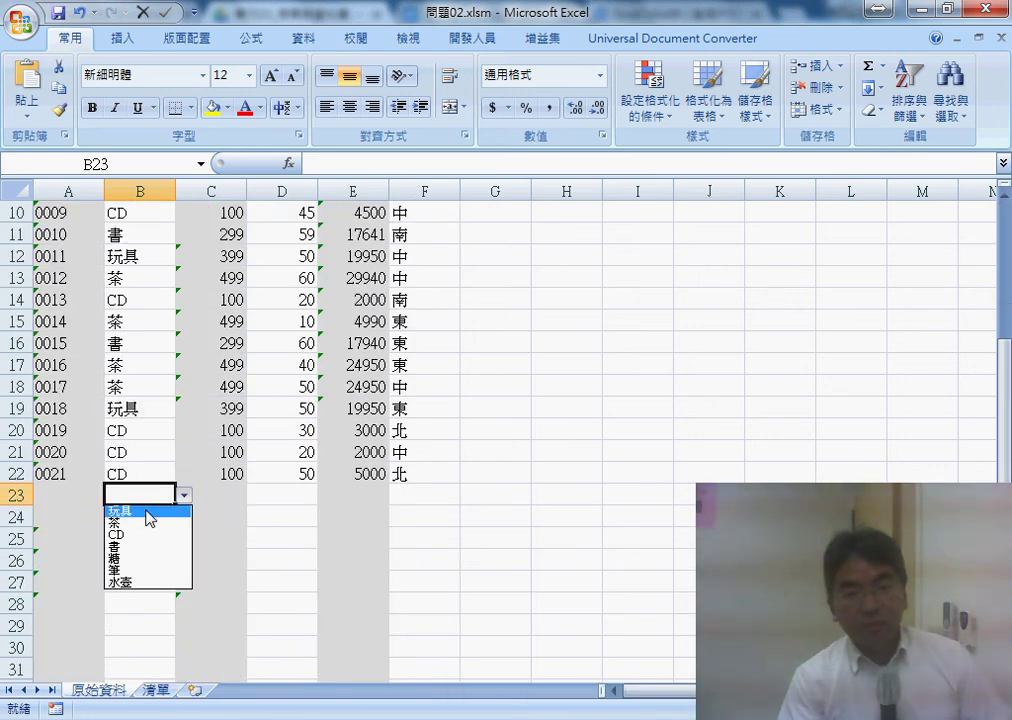
{"action": "left_click", "coordinate": [148, 512]}
{"action": "left_click", "coordinate": [56, 495]}
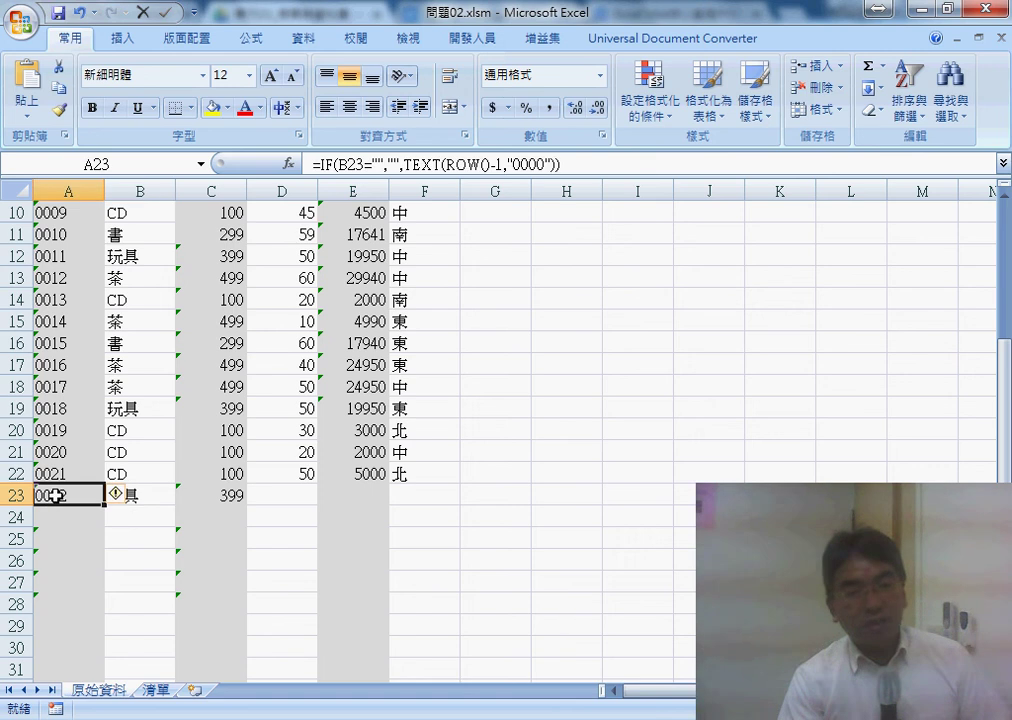
{"action": "left_click", "coordinate": [218, 497]}
Enter quantity 50 in D23 and pick region 中, giving subtotal 19950
{"action": "left_click", "coordinate": [315, 500]}
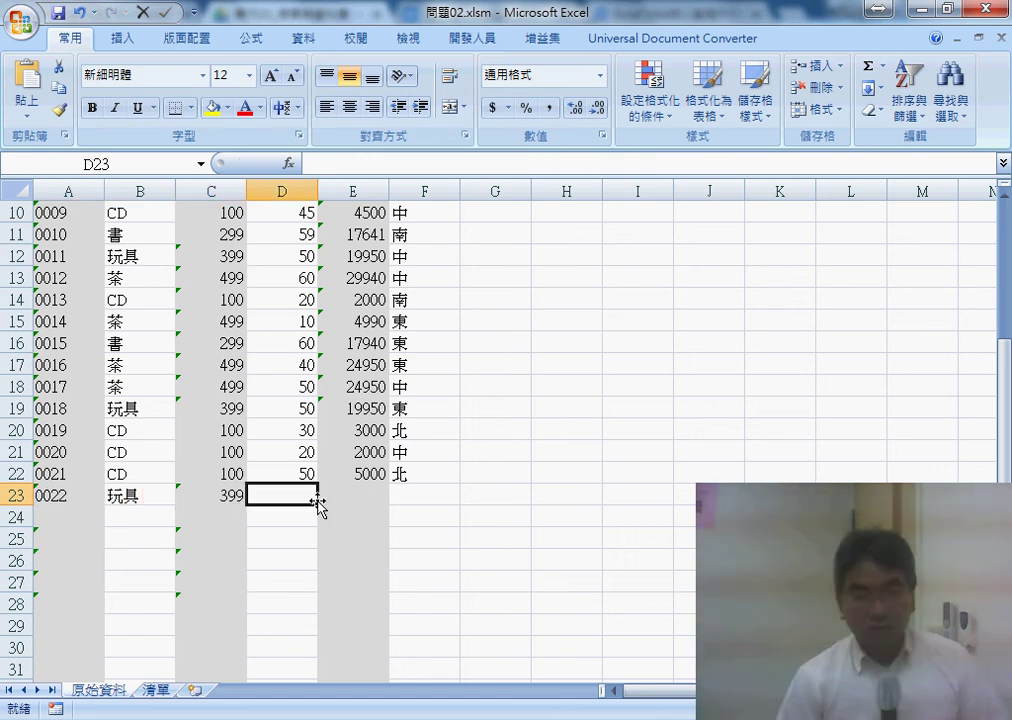
{"action": "type", "text": "50"}
{"action": "key", "text": "Return"}
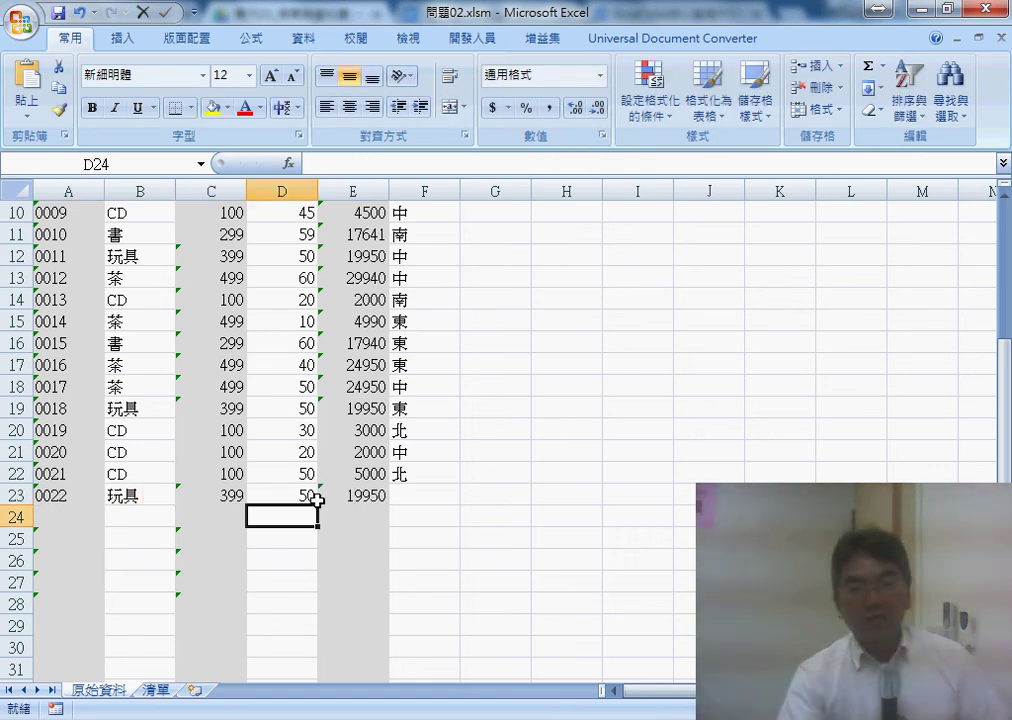
{"action": "left_click", "coordinate": [360, 496]}
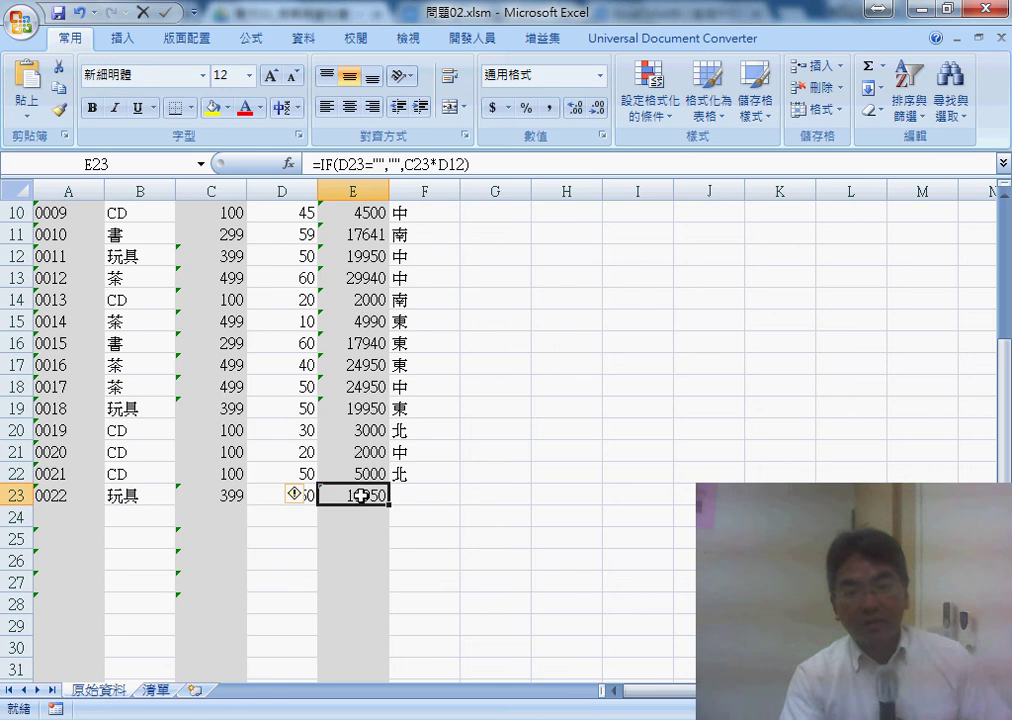
{"action": "left_click", "coordinate": [434, 494]}
{"action": "left_click", "coordinate": [468, 495]}
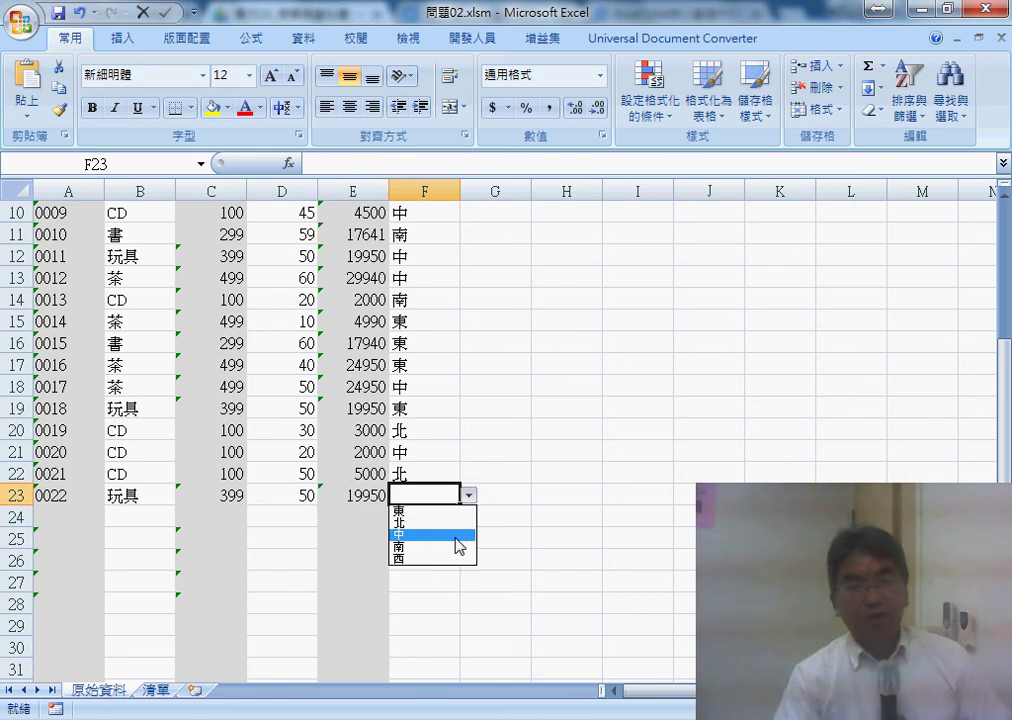
{"action": "left_click", "coordinate": [456, 534]}
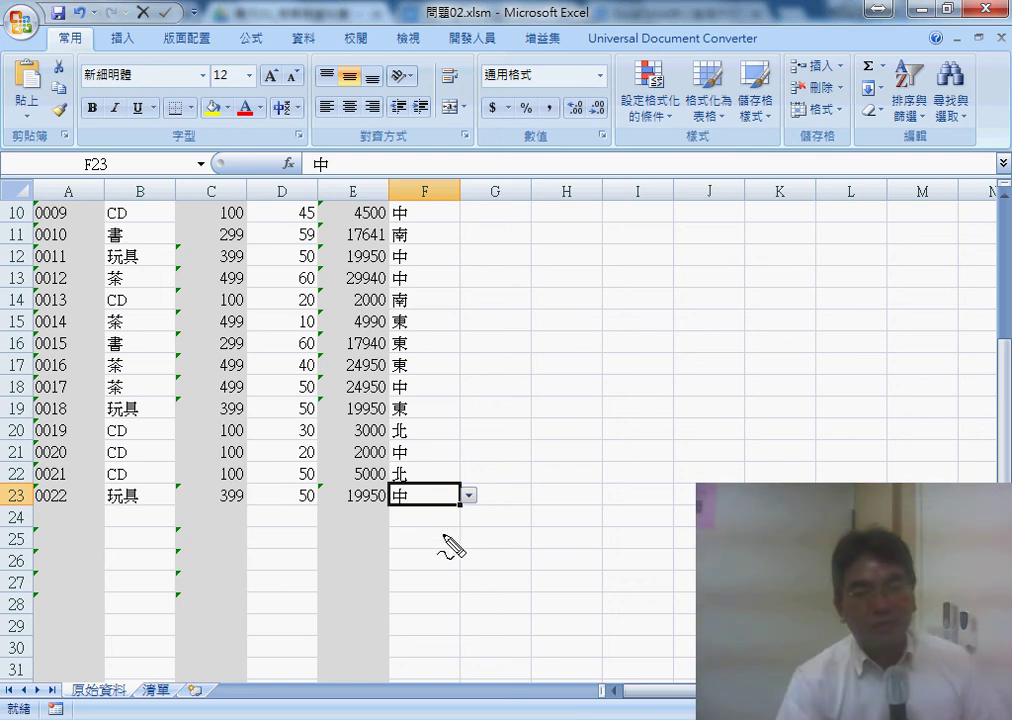
Bring up the Developer tab tools
{"action": "mouse_move", "coordinate": [445, 507]}
{"action": "left_mouse_down"}
{"action": "mouse_move", "coordinate": [36, 511]}
{"action": "mouse_move", "coordinate": [441, 494]}
{"action": "mouse_move", "coordinate": [510, 334]}
{"action": "mouse_move", "coordinate": [503, 349]}
{"action": "left_mouse_up"}
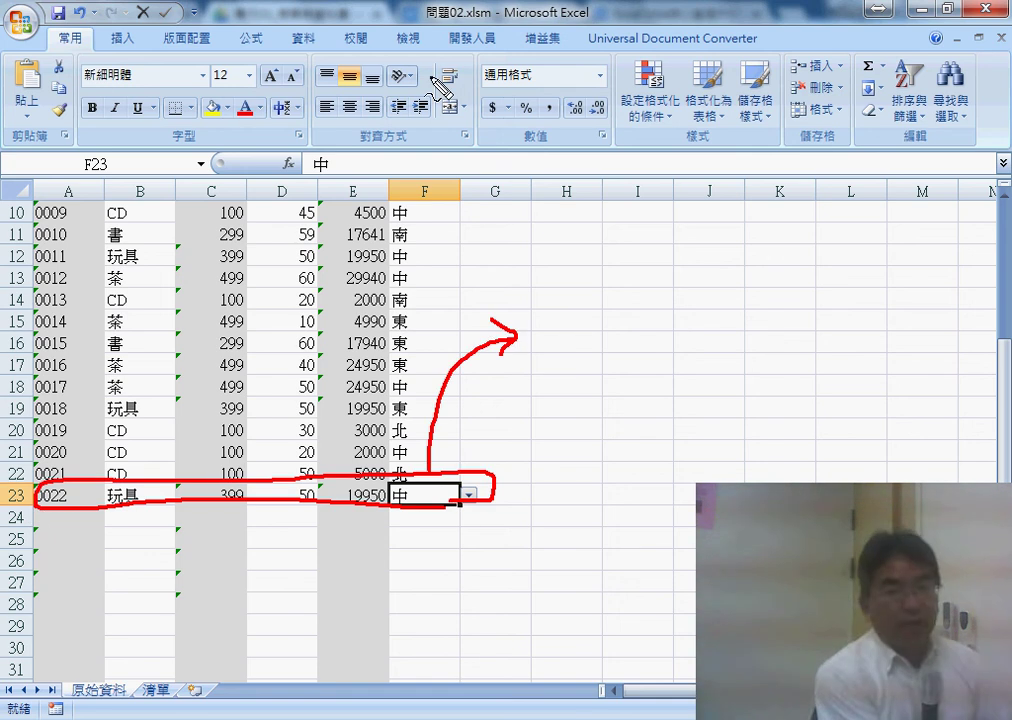
{"action": "key", "text": "Escape"}
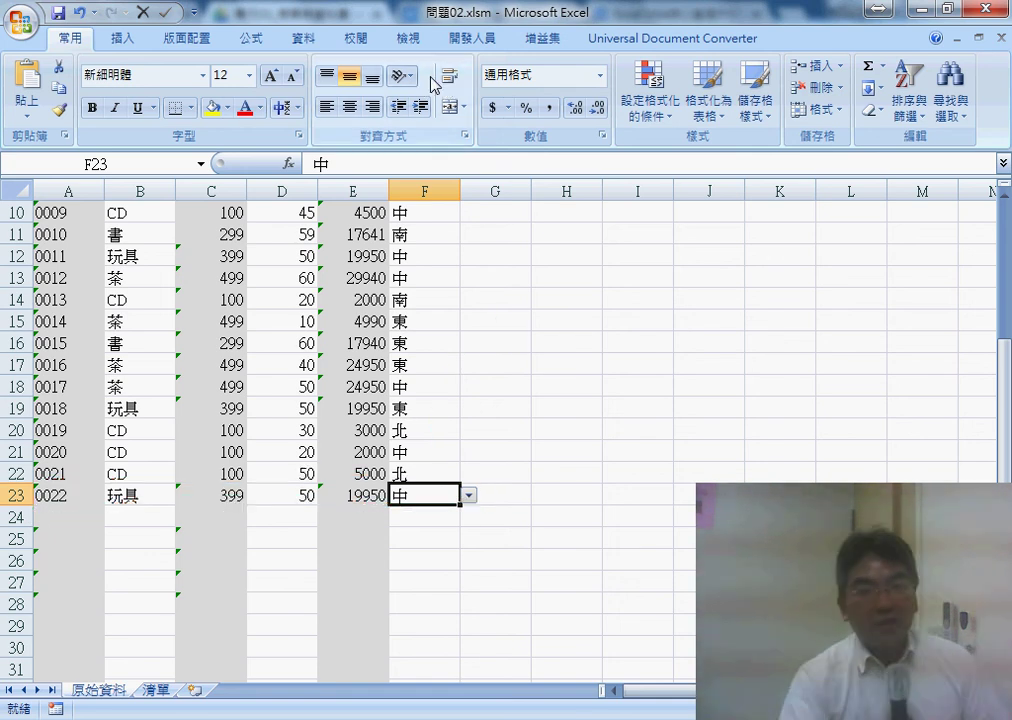
{"action": "left_click", "coordinate": [468, 39]}
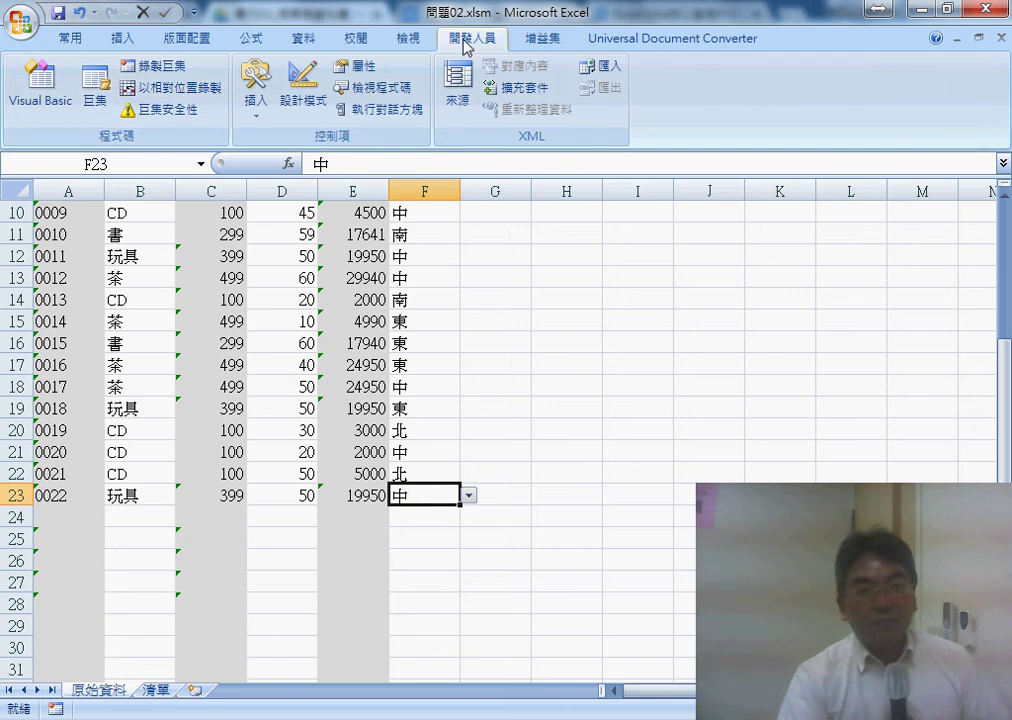
In the VBA editor, unlock VBAProject with its password and run the XXX銷售系統 form from 表單
{"action": "left_click", "coordinate": [62, 102]}
{"action": "left_click_drag", "start_coordinate": [169, 48], "coordinate": [443, 84]}
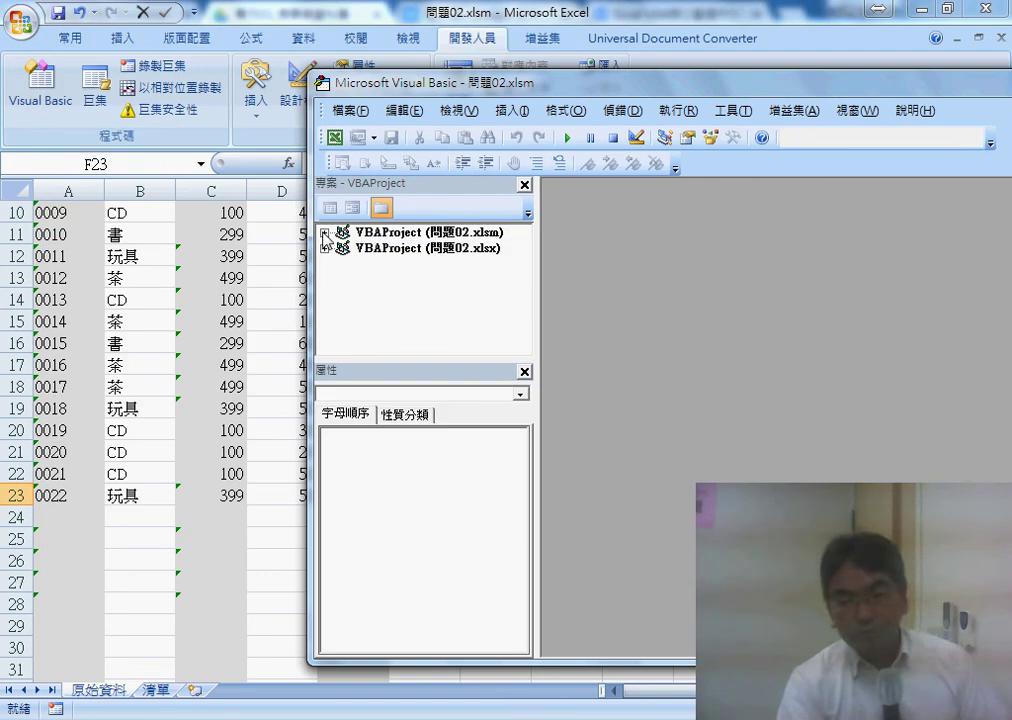
{"action": "left_click", "coordinate": [324, 236]}
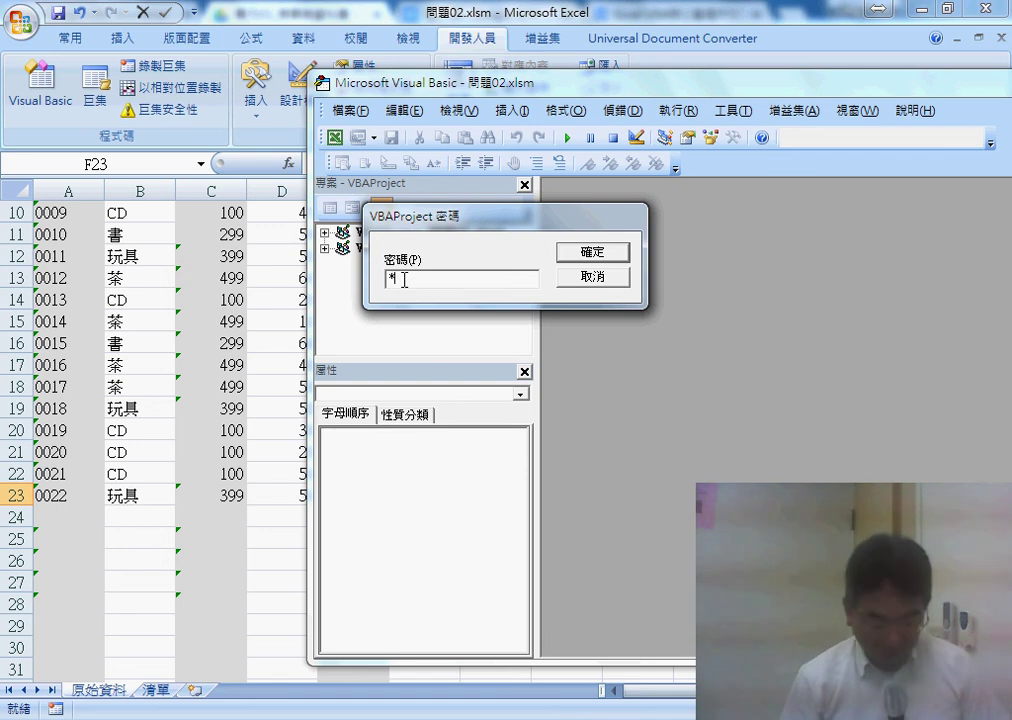
{"action": "key", "text": "Return"}
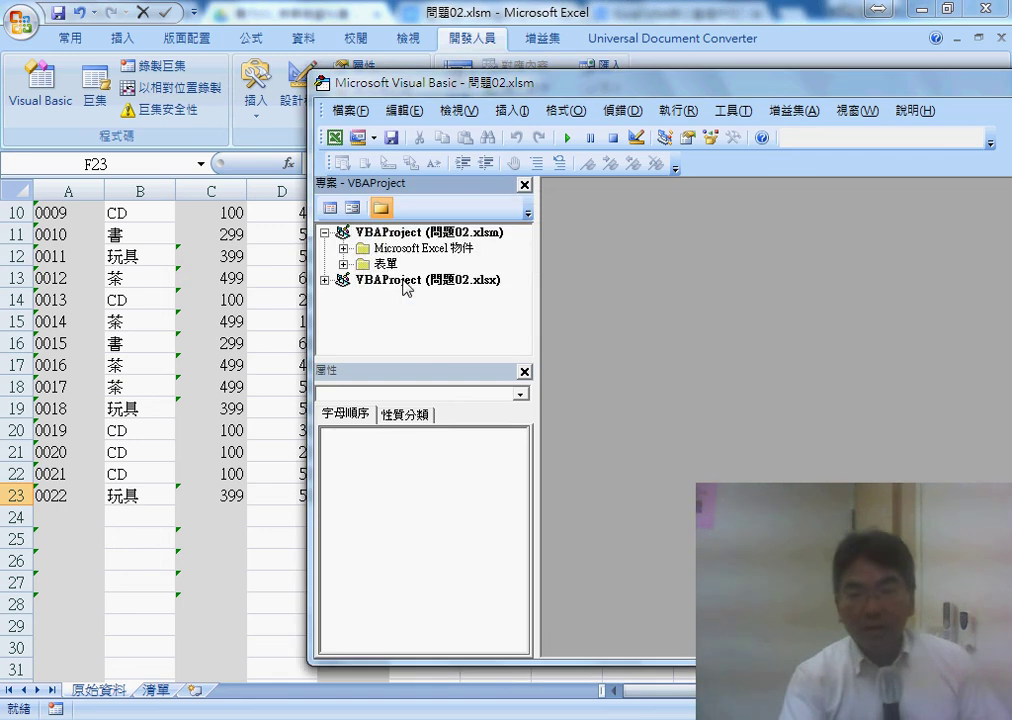
{"action": "double_click", "coordinate": [385, 264]}
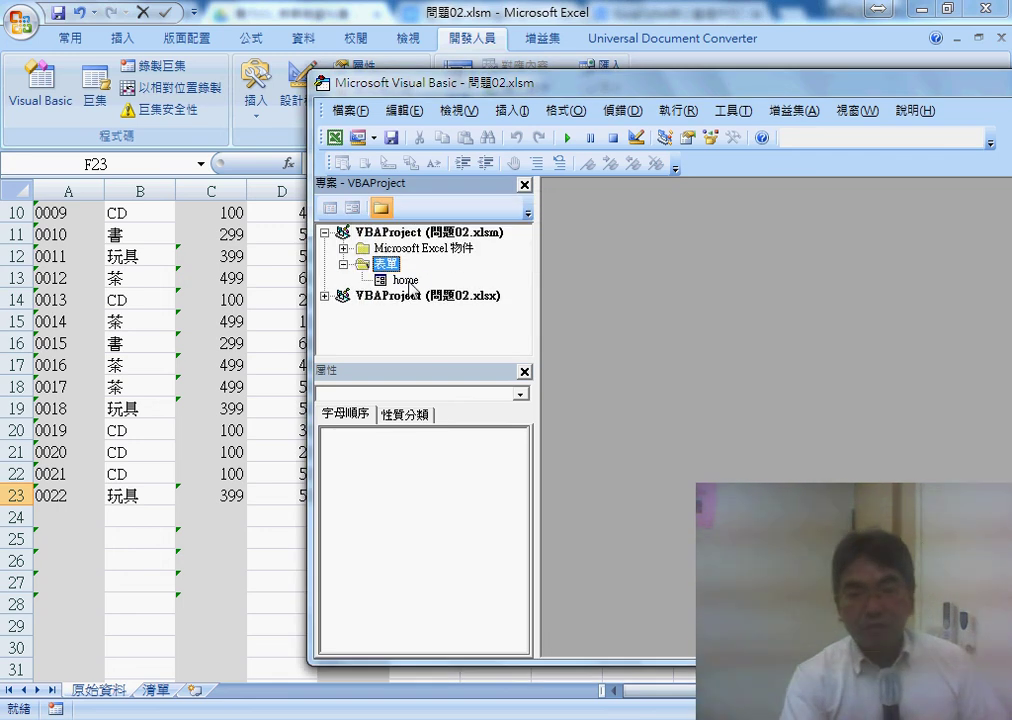
{"action": "left_click", "coordinate": [406, 281]}
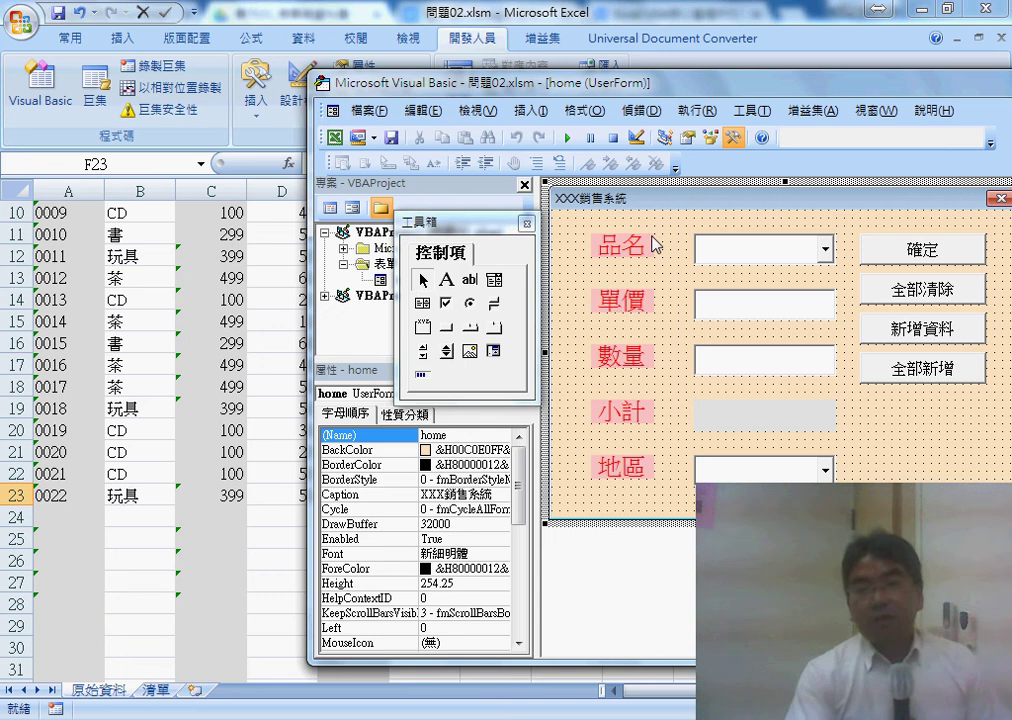
{"action": "left_click", "coordinate": [567, 137]}
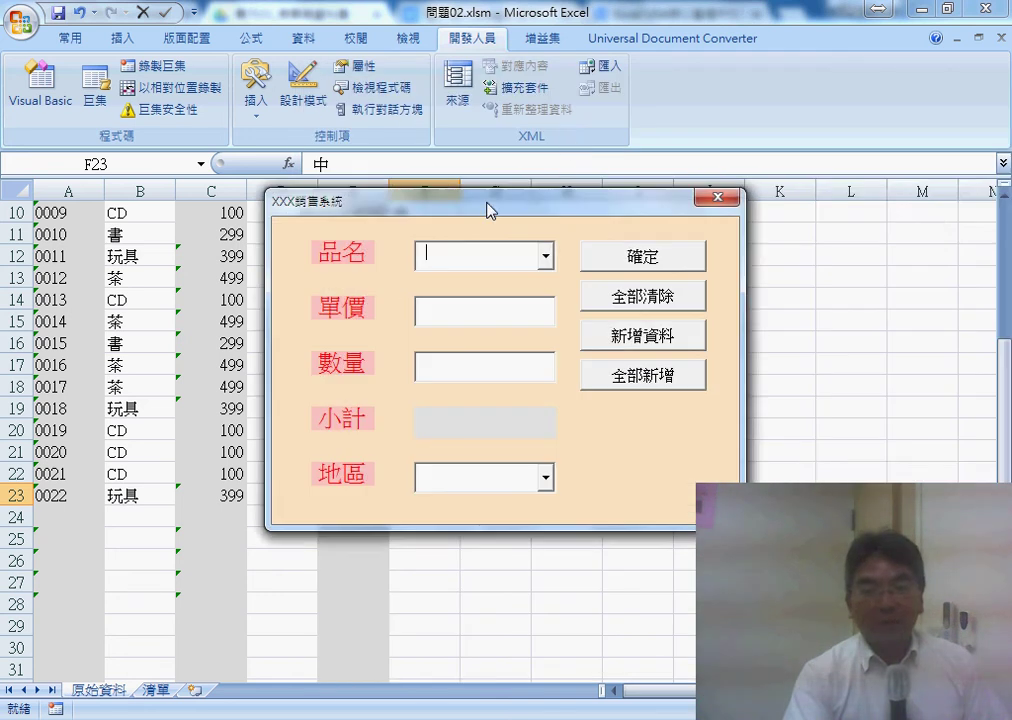
Close the XXX銷售系統 form and bring the 清單 worksheet back to the front
{"action": "left_click_drag", "start_coordinate": [488, 208], "coordinate": [737, 213]}
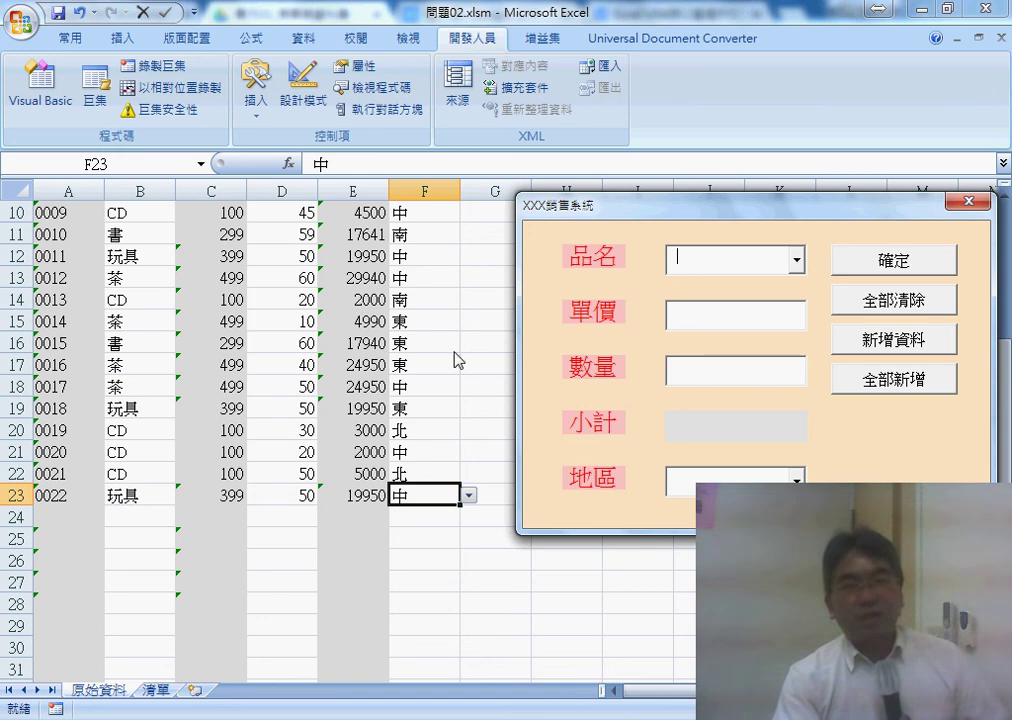
{"action": "mouse_move", "coordinate": [565, 206]}
{"action": "left_mouse_down"}
{"action": "mouse_move", "coordinate": [297, 190]}
{"action": "mouse_move", "coordinate": [230, 206]}
{"action": "left_mouse_up"}
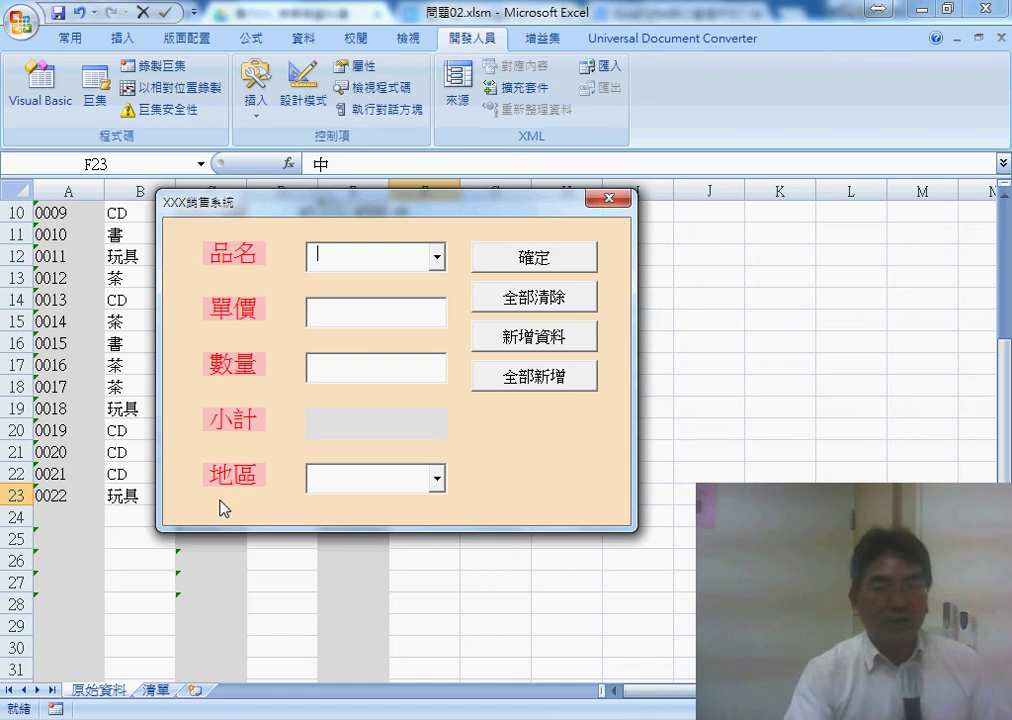
{"action": "left_click", "coordinate": [607, 198]}
{"action": "left_click", "coordinate": [448, 19]}
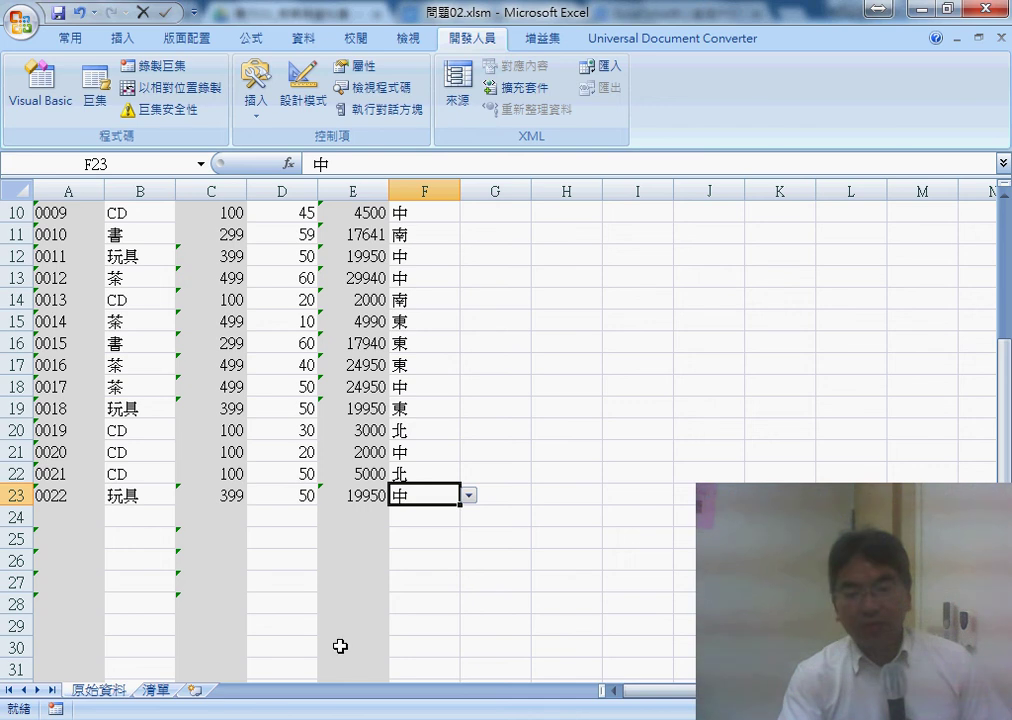
Return to 問題02.xlsx and select A2 to view its =TEXT(ROW()-1,"0000") formula
{"action": "left_click", "coordinate": [560, 684]}
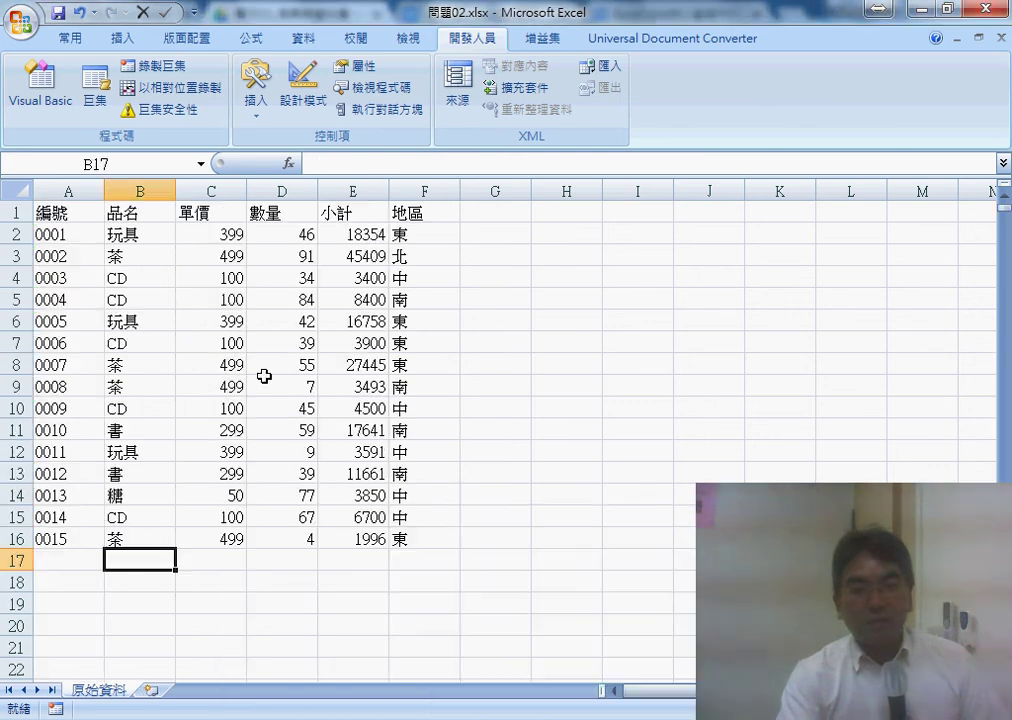
{"action": "left_click", "coordinate": [65, 234]}
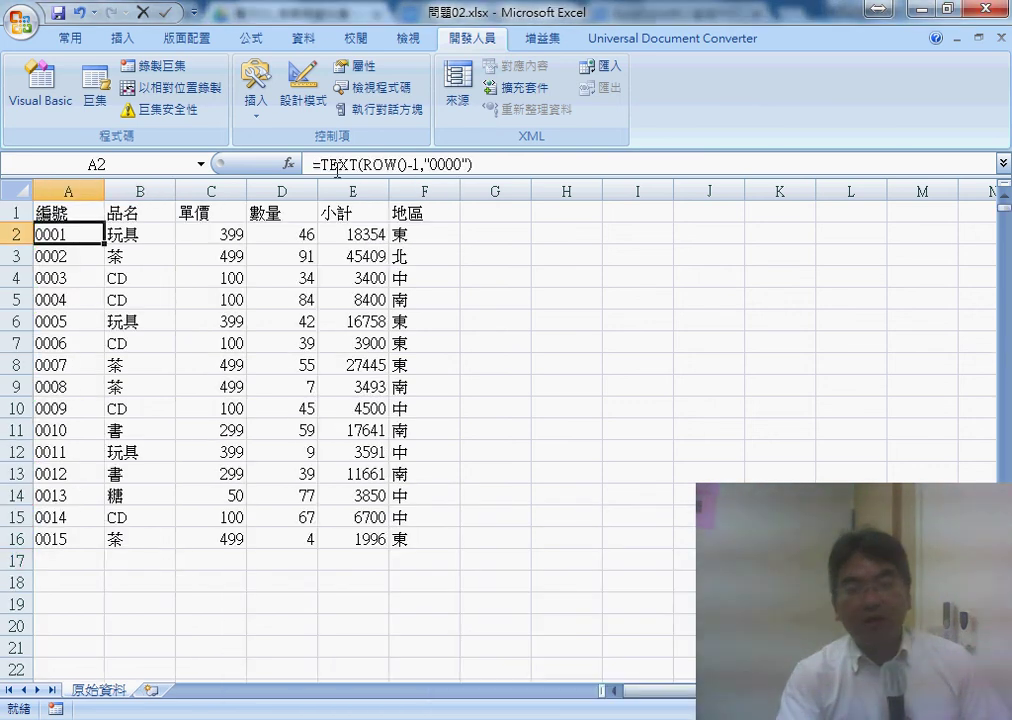